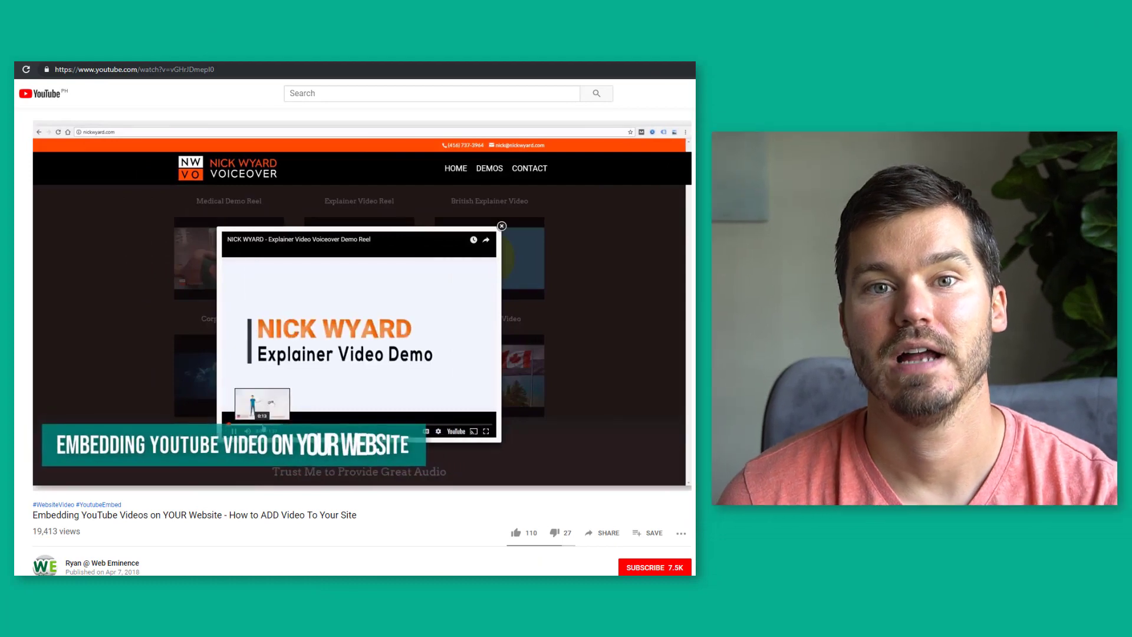
# Seek the YouTube tutorial video ahead to about 0:13, where its animated demo scene starts
pyautogui.click(262, 424)
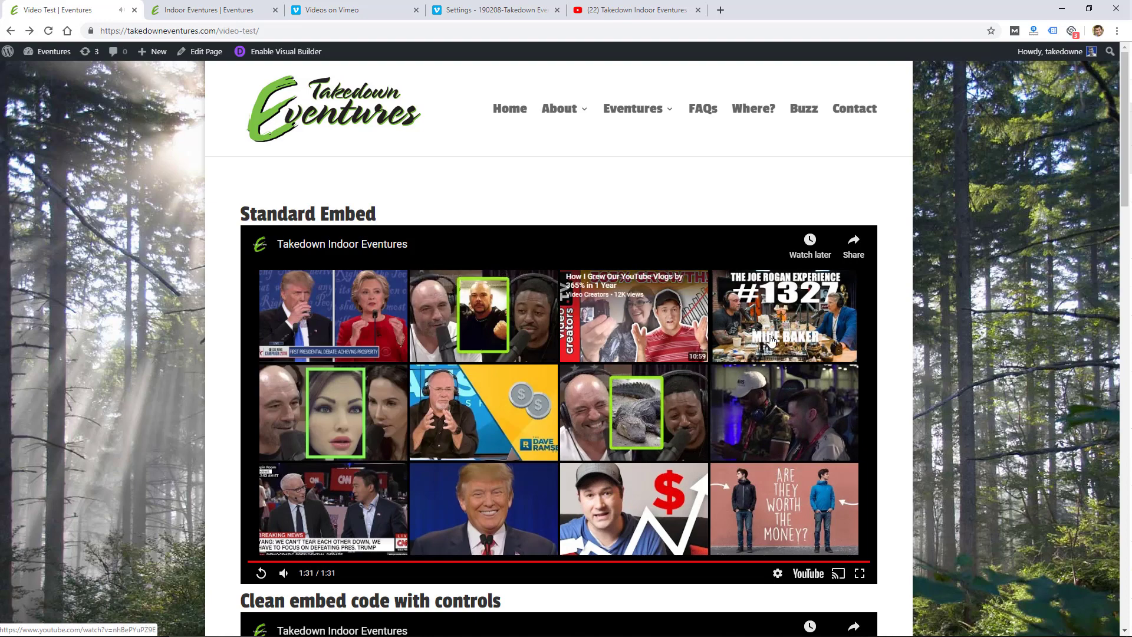
# Open the Standard Embed video's YouTube watch page from its embedded title
pyautogui.scroll(-3, 770, 339)
pyautogui.scroll(3, 331, 319)
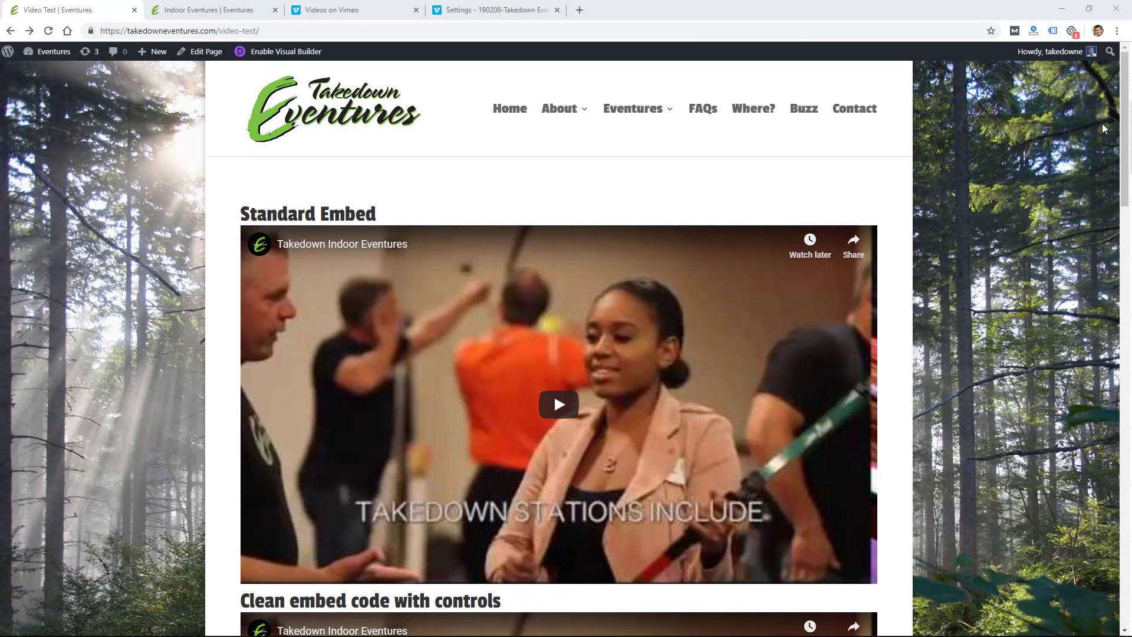
pyautogui.scroll(-1, 1121, 115)
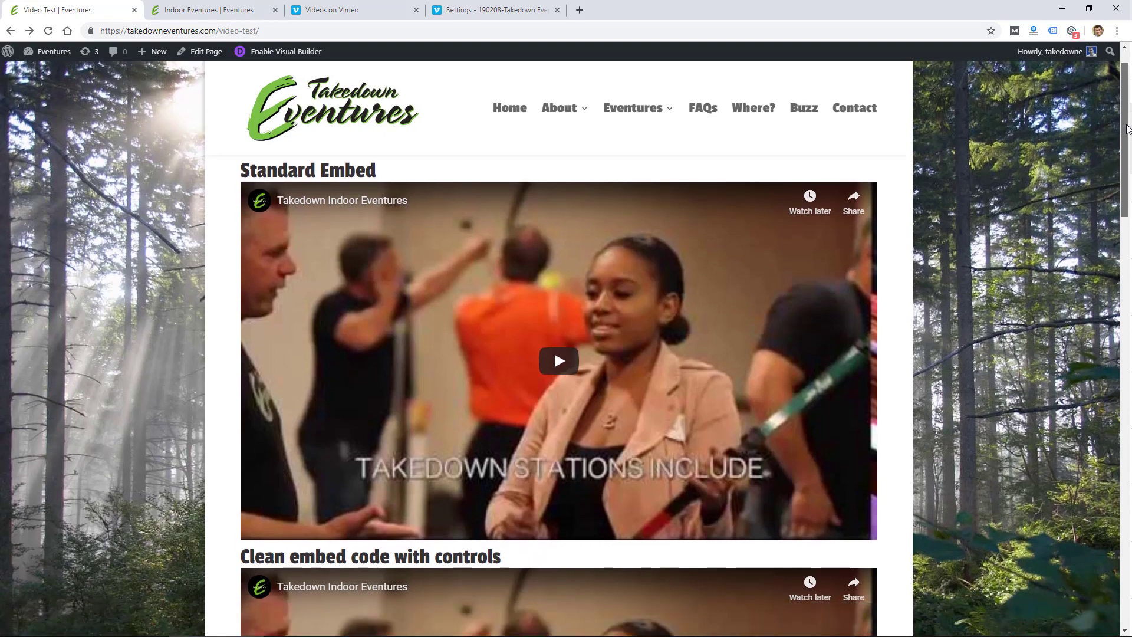
pyautogui.scroll(1, 914, 168)
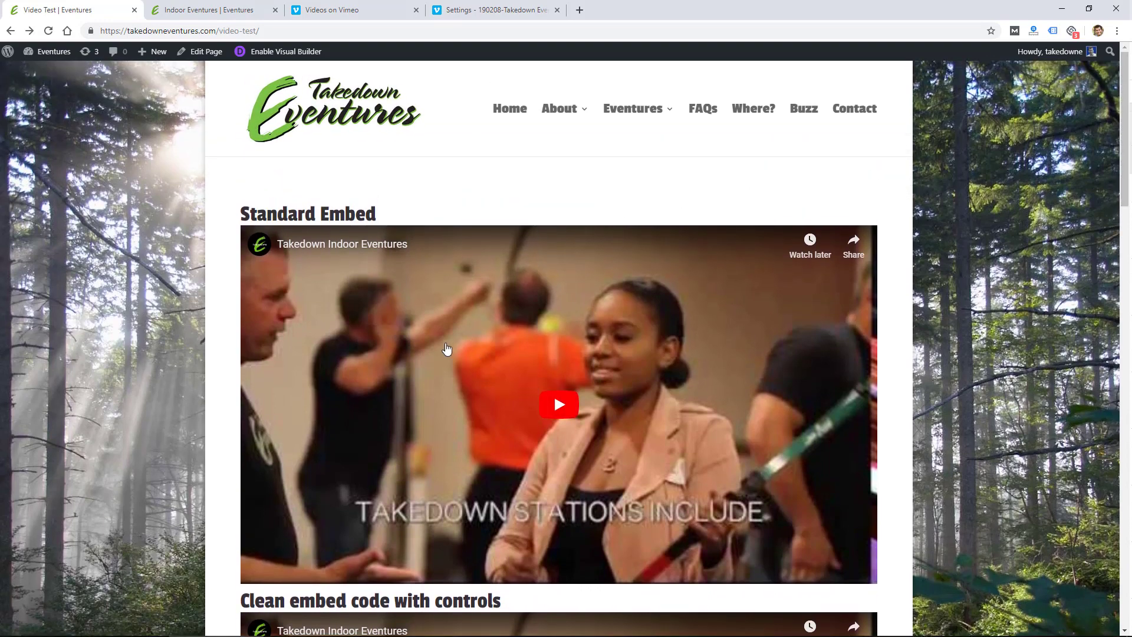
pyautogui.click(446, 349)
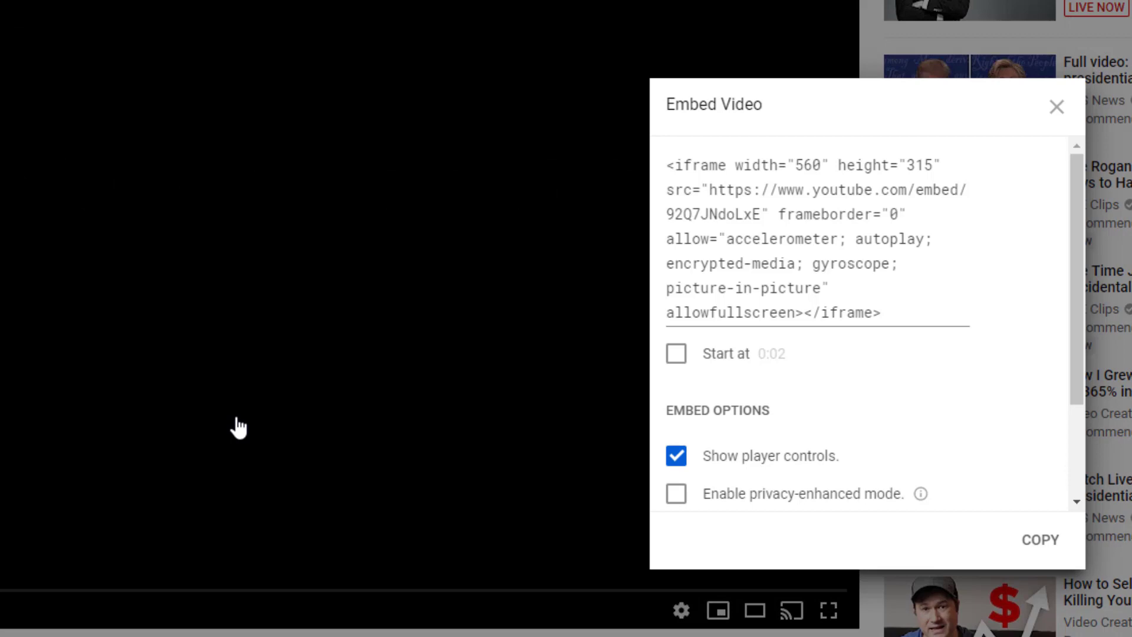
# Select the full iframe snippet in YouTube's Embed Video dialog
pyautogui.moveTo(885, 313); pyautogui.dragTo(665, 162)
pyautogui.scroll(-2, 784, 409)
pyautogui.scroll(2, 749, 431)
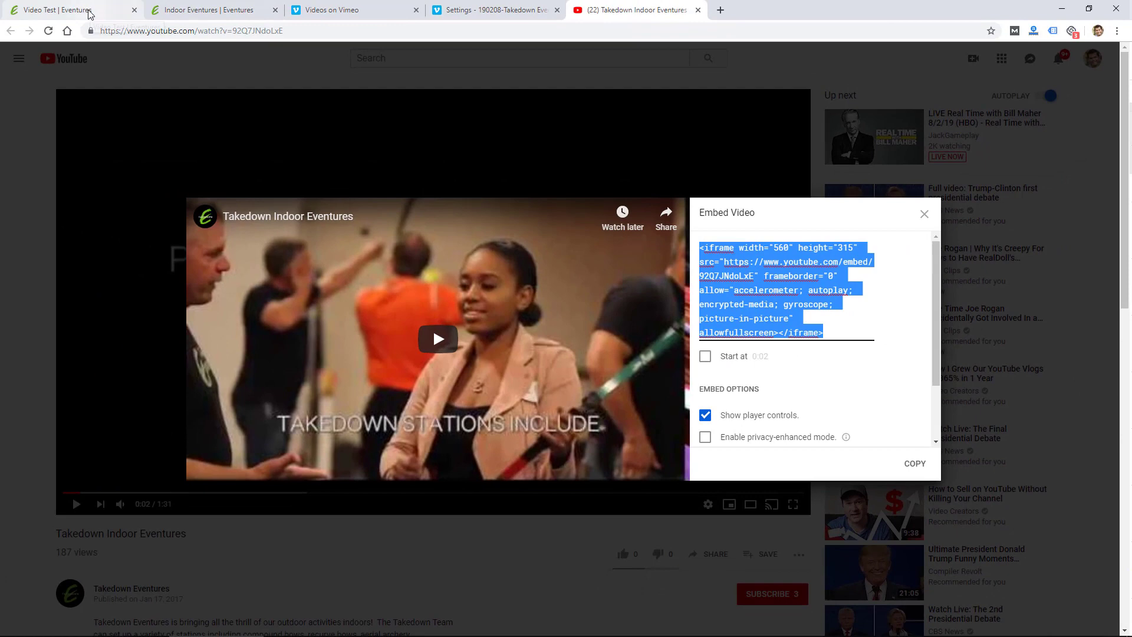
# Play the Standard Embed video, dismiss More videos, and run it to its suggested-videos end screen
pyautogui.click(88, 13)
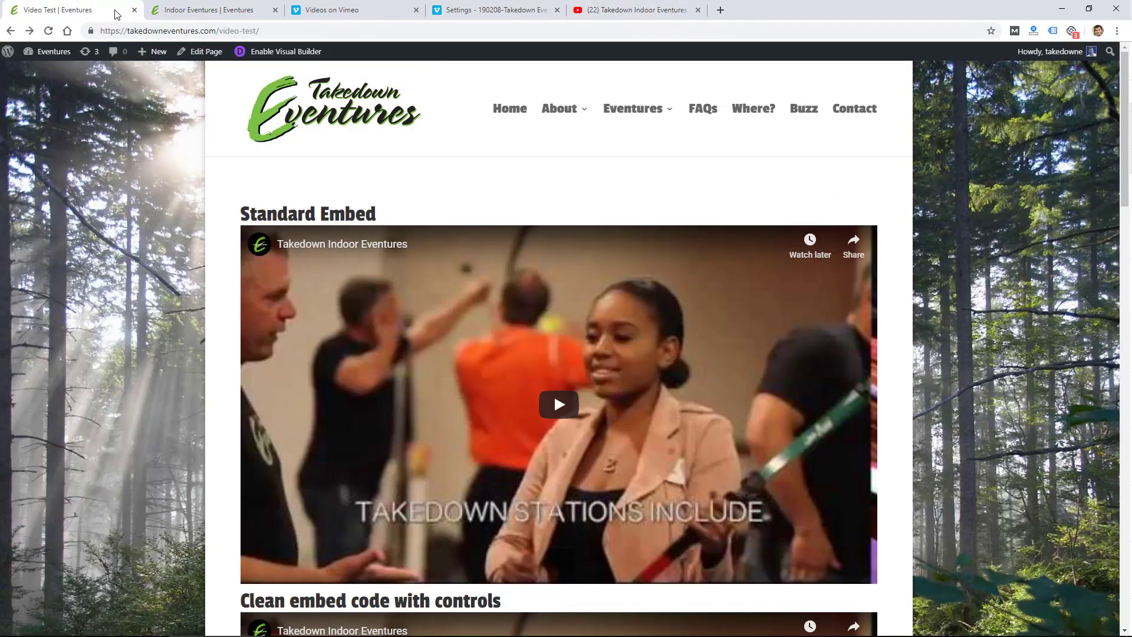
pyautogui.click(558, 405)
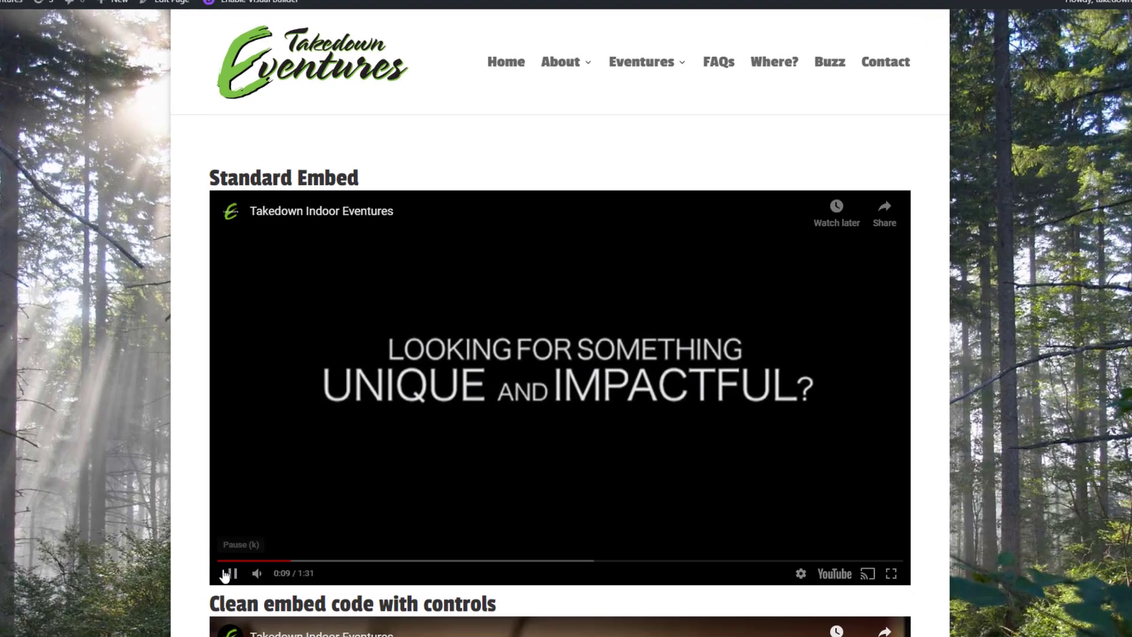
pyautogui.click(261, 573)
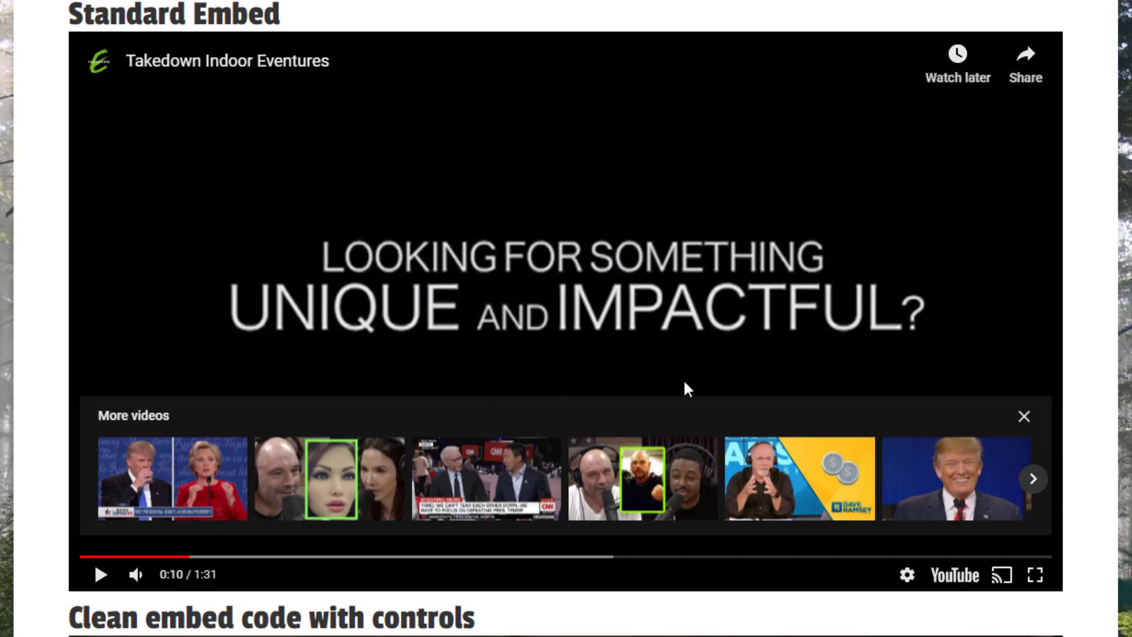
pyautogui.click(1024, 417)
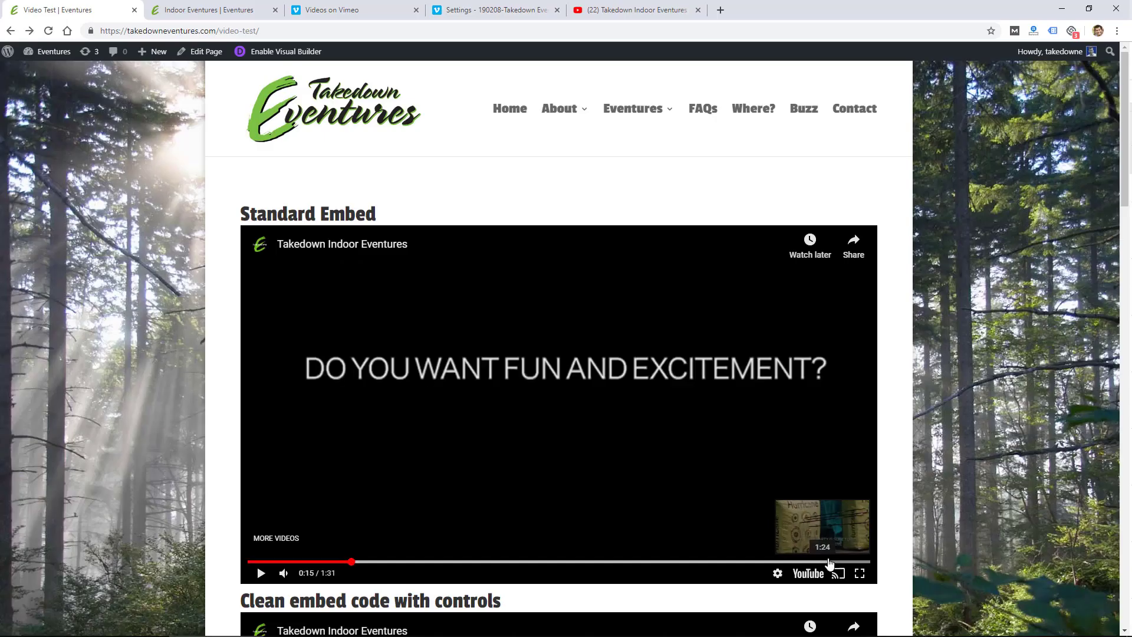
pyautogui.click(848, 563)
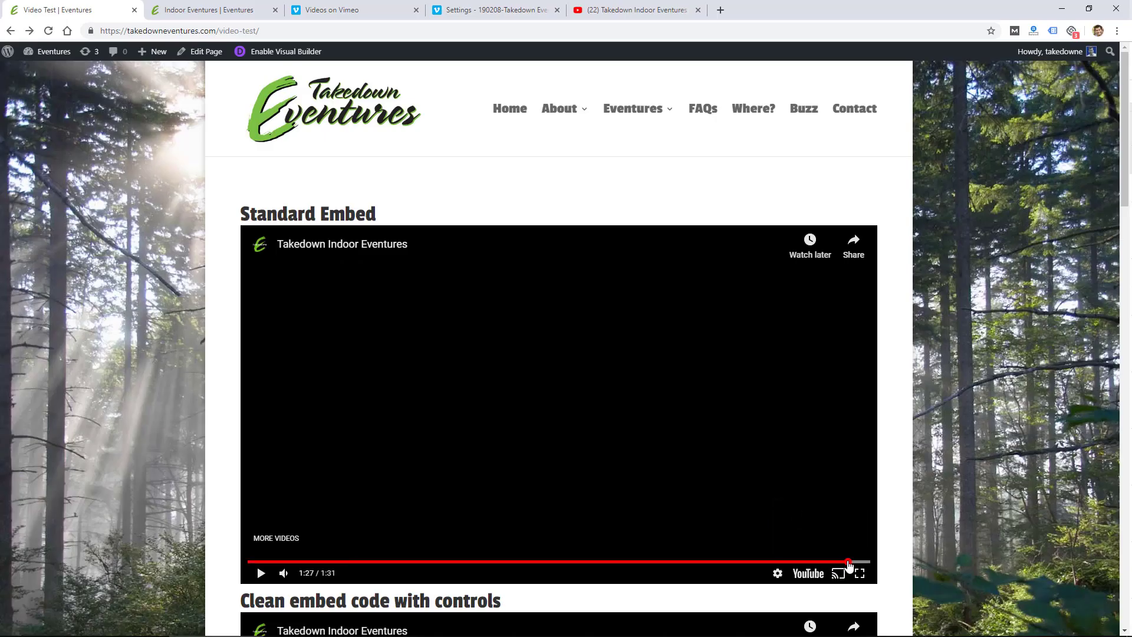
pyautogui.click(260, 572)
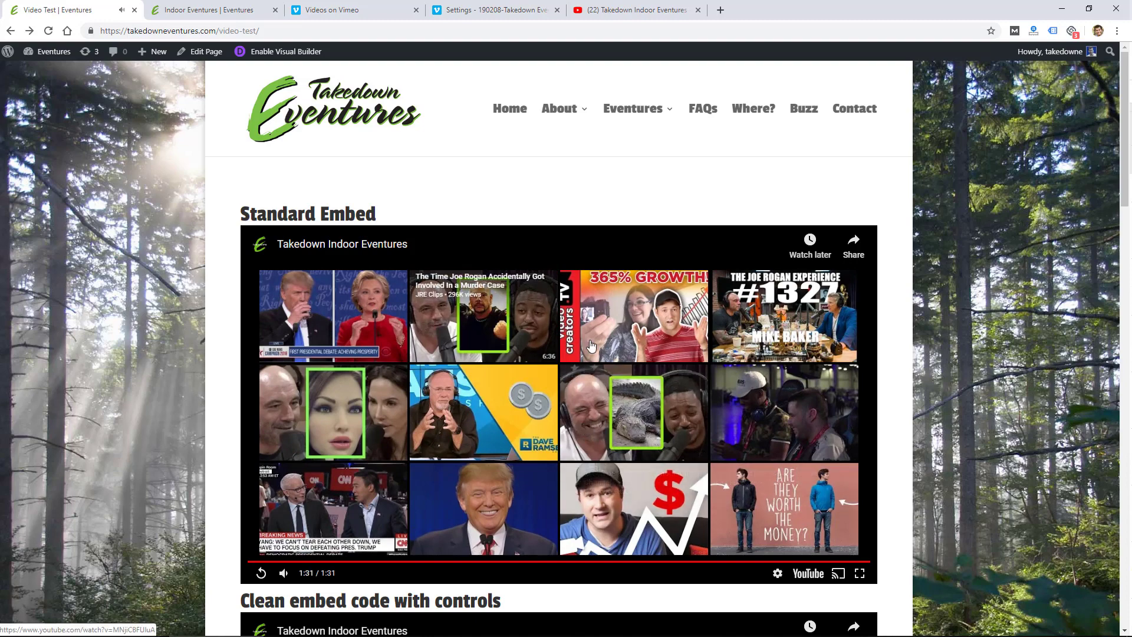
# Scroll down the Video Test page to the clean embed with controls section
pyautogui.scroll(-3, 399, 383)
pyautogui.scroll(3, 401, 424)
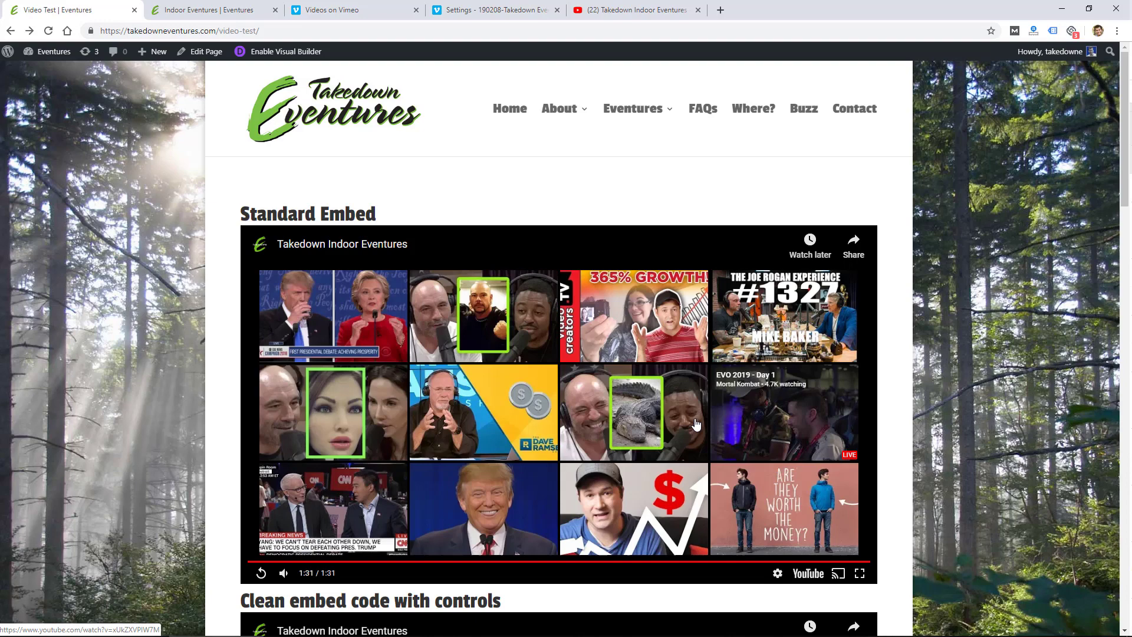
pyautogui.scroll(-4, 564, 408)
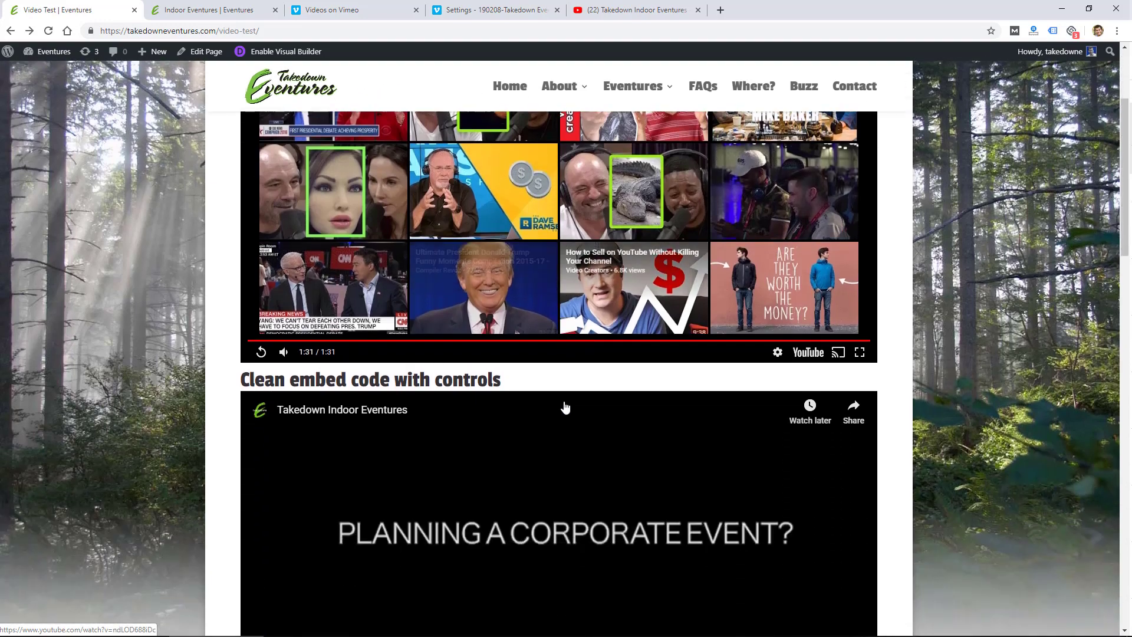
pyautogui.scroll(-3, 565, 408)
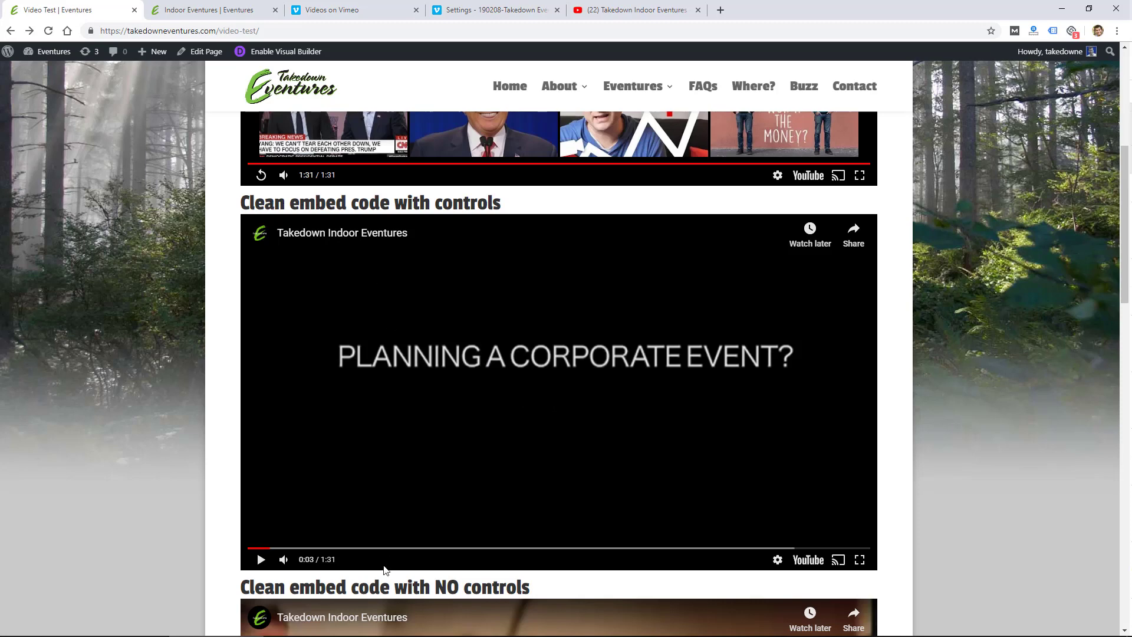
pyautogui.click(472, 626)
# Highlight the rel=0;controls=0 parameters in the clean YouTube iframe line
pyautogui.click(390, 226)
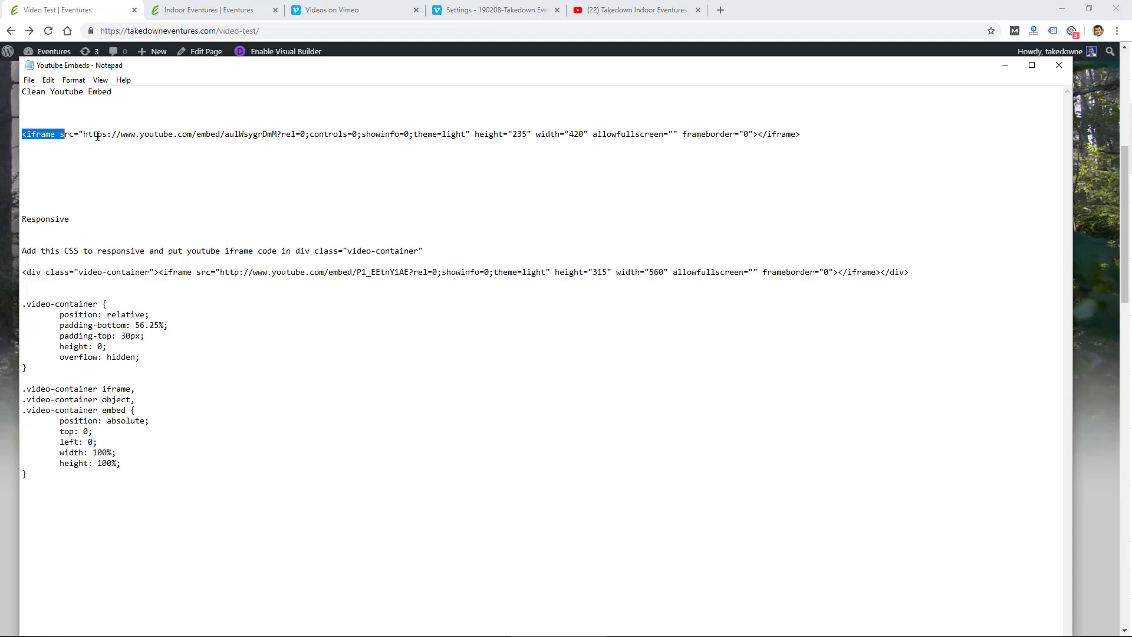
pyautogui.moveTo(97, 136); pyautogui.dragTo(338, 135)
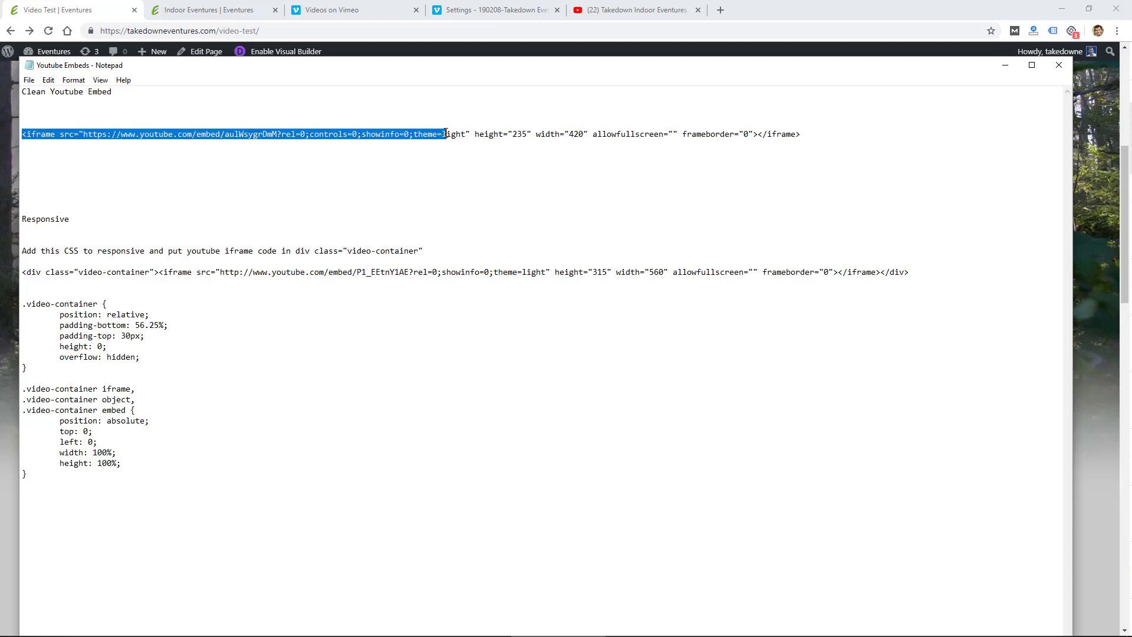
pyautogui.click(308, 134)
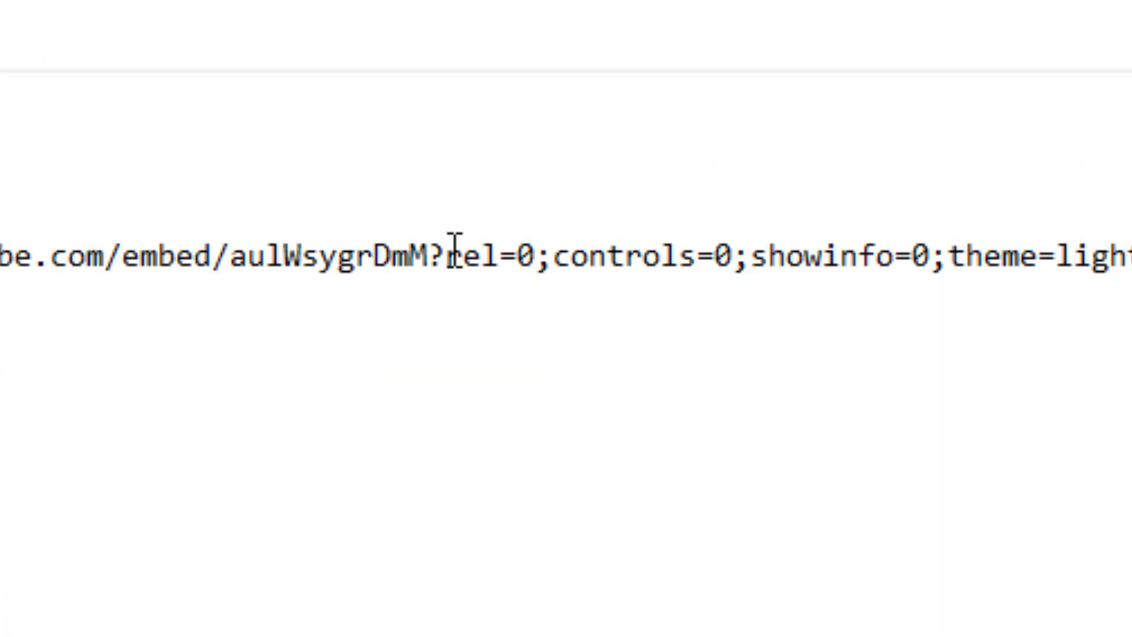
pyautogui.moveTo(455, 250); pyautogui.dragTo(735, 236)
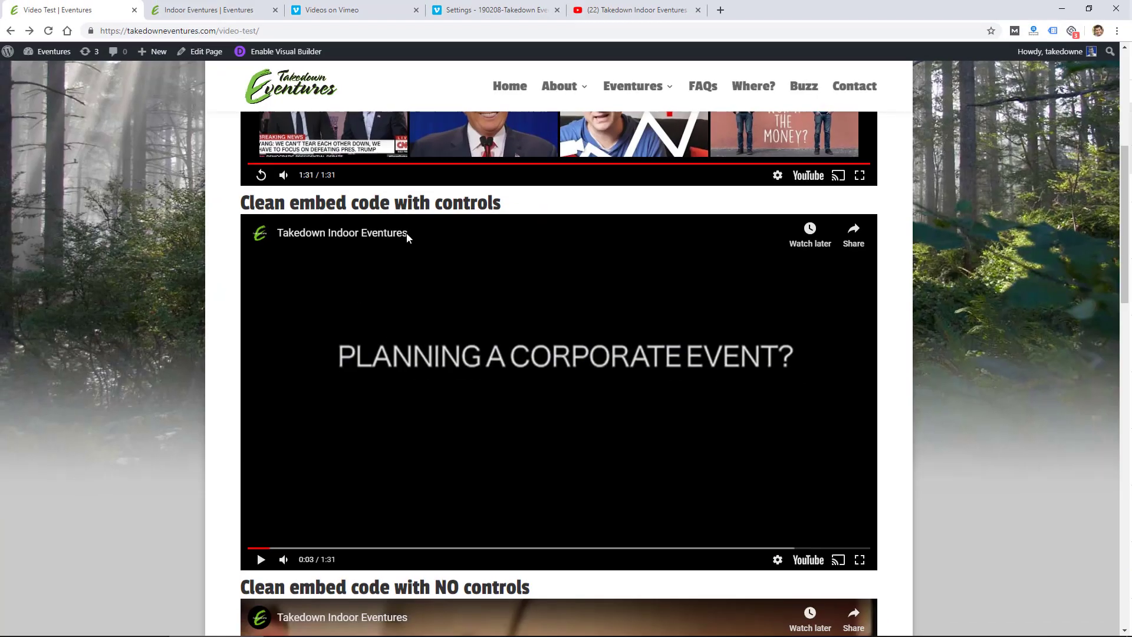
# Play the clean-controls embed to its end, where it shows its thumbnail without suggestions, then replay it
pyautogui.click(261, 558)
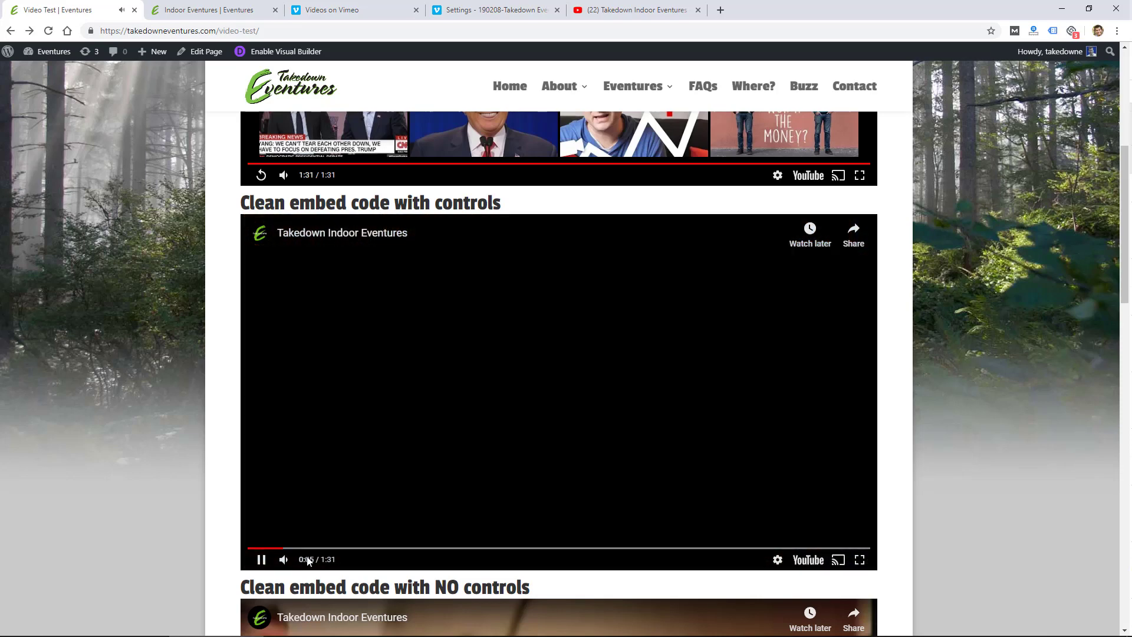
pyautogui.click(854, 548)
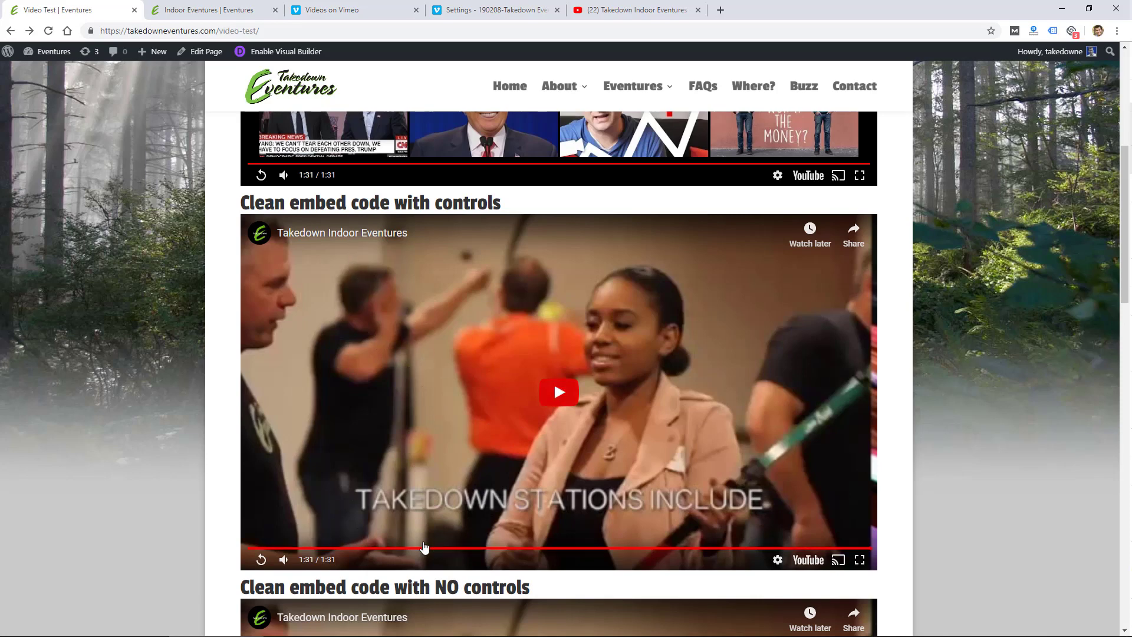
pyautogui.click(507, 469)
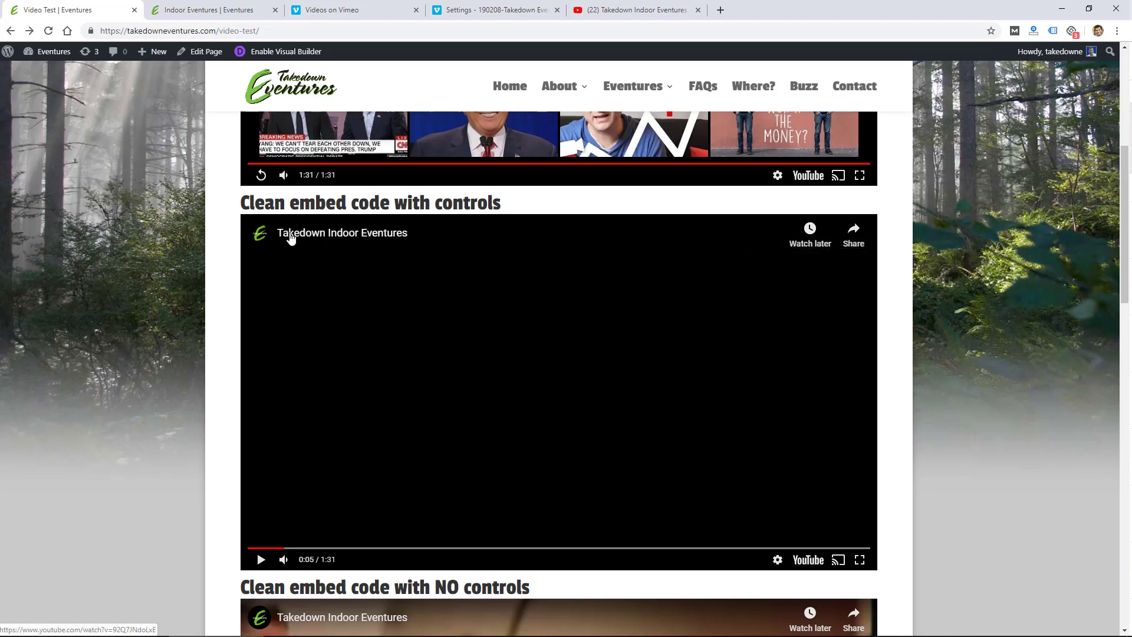
pyautogui.scroll(-7, 369, 244)
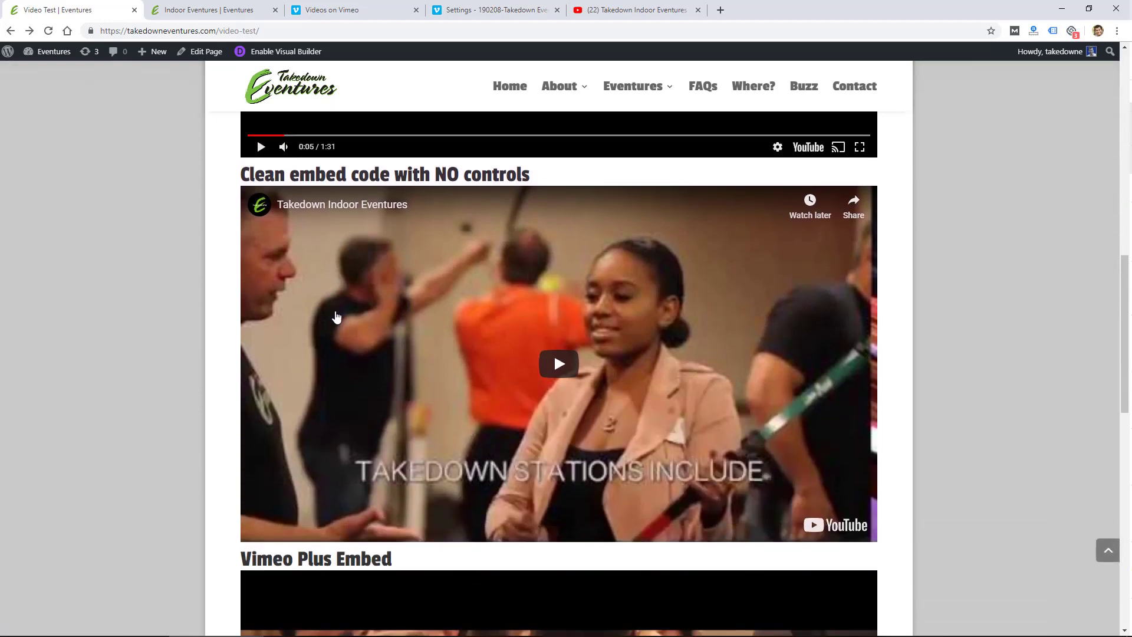
pyautogui.click(561, 369)
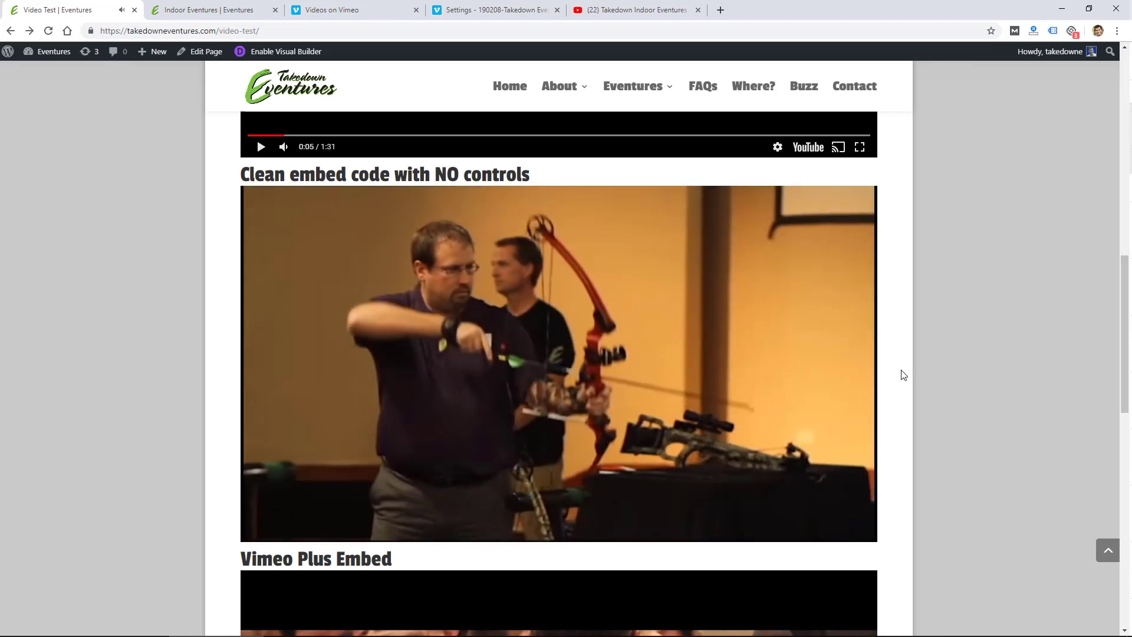
pyautogui.moveTo(731, 364)
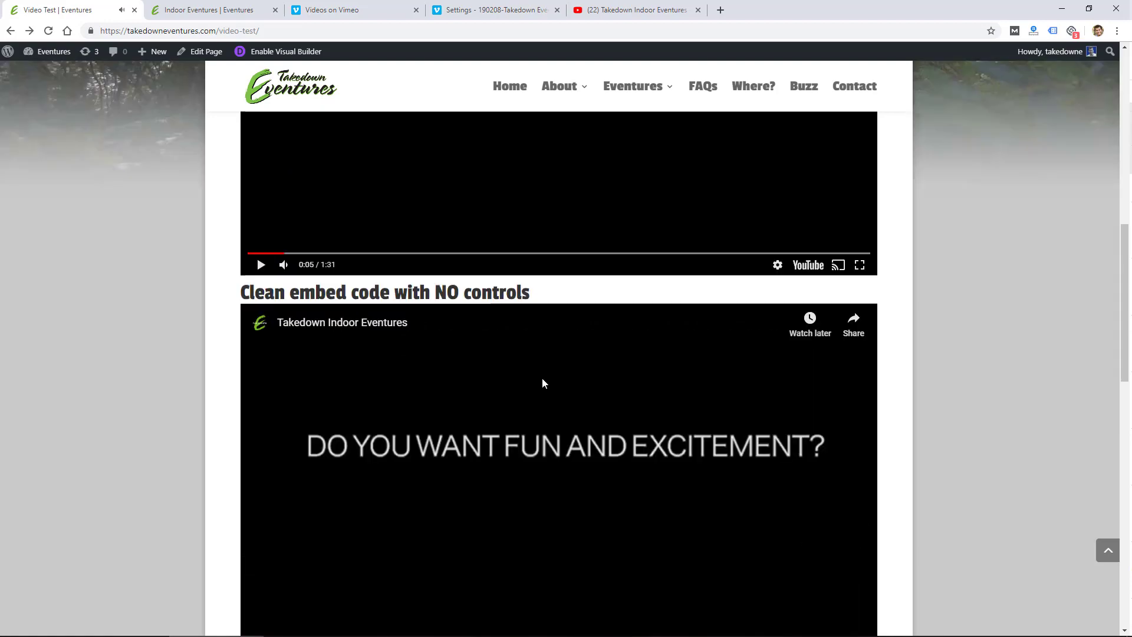
pyautogui.scroll(10, 543, 382)
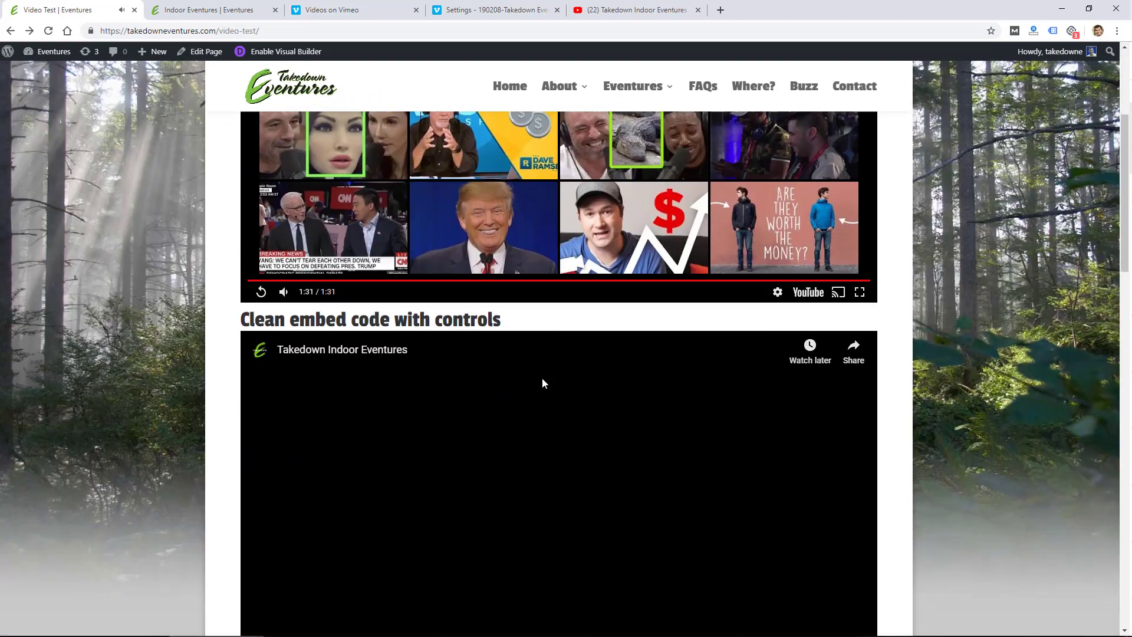
pyautogui.scroll(-8, 542, 383)
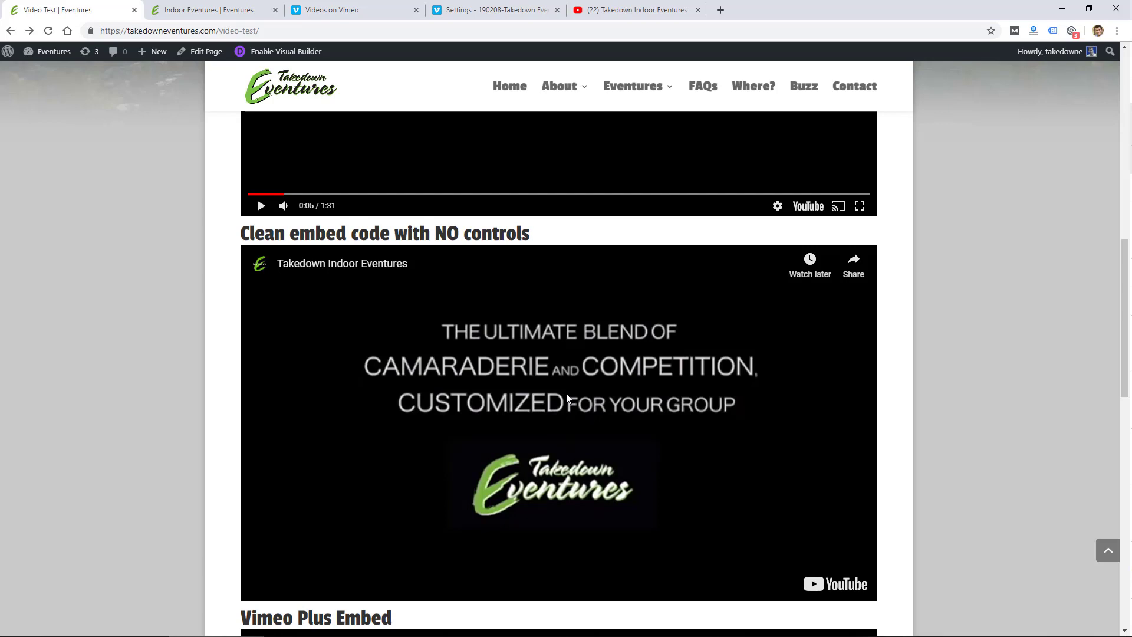
pyautogui.moveTo(264, 274)
pyautogui.scroll(-1, 820, 578)
pyautogui.scroll(-6, 832, 550)
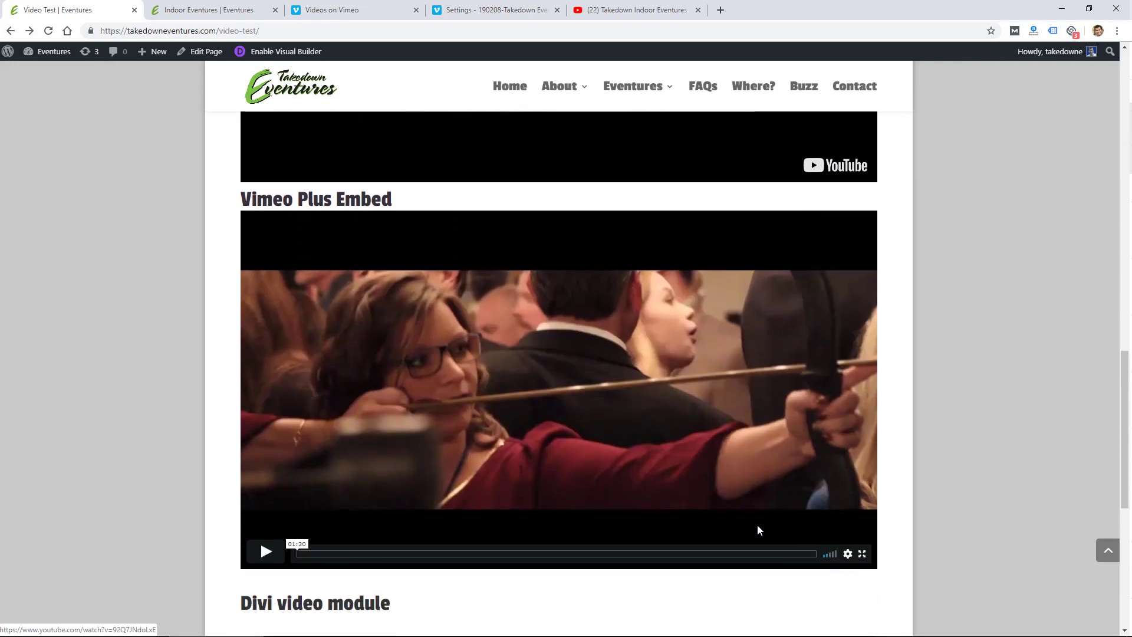
pyautogui.scroll(7, 717, 445)
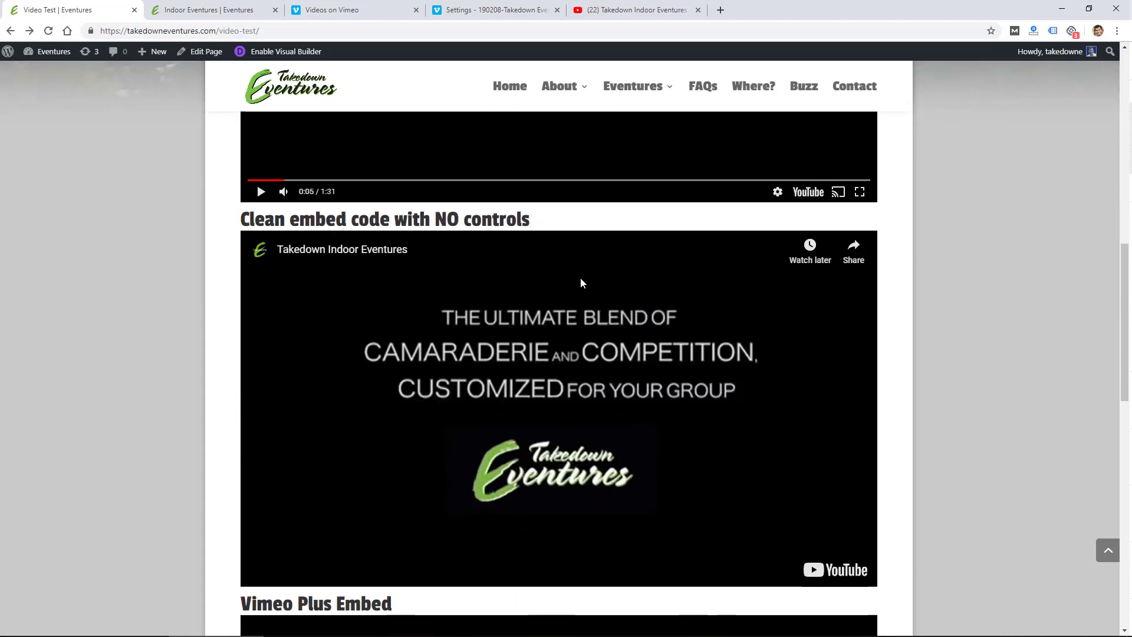
pyautogui.scroll(-8, 549, 363)
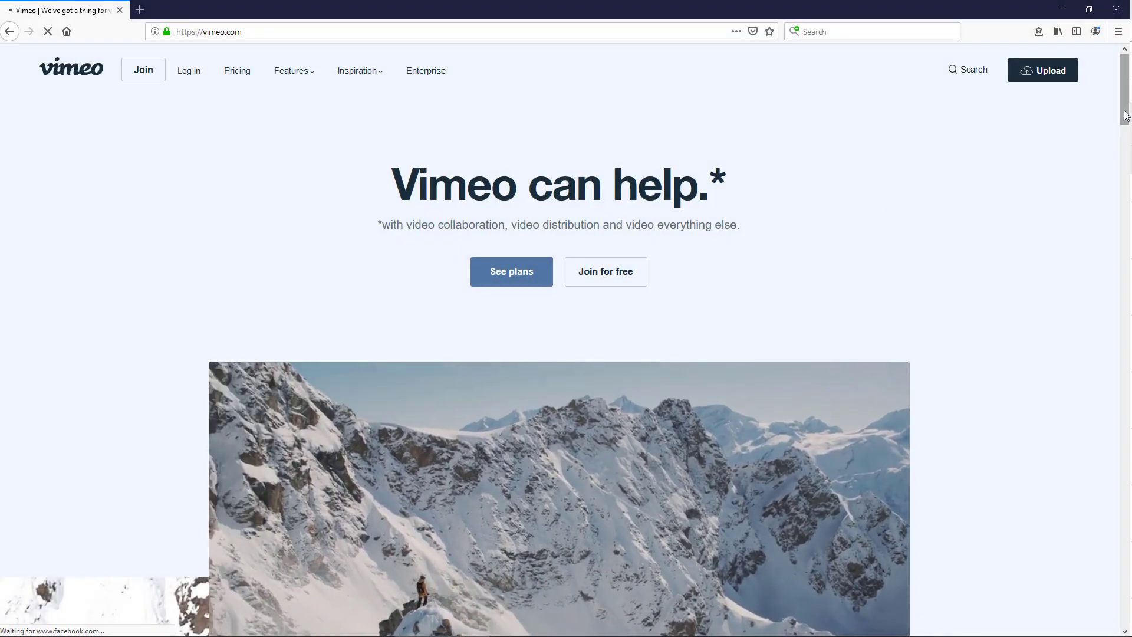
# Open Vimeo Pricing and scroll through the Plus, Pro, Business and Premium comparison
pyautogui.moveTo(1125, 116); pyautogui.dragTo(1128, 164)
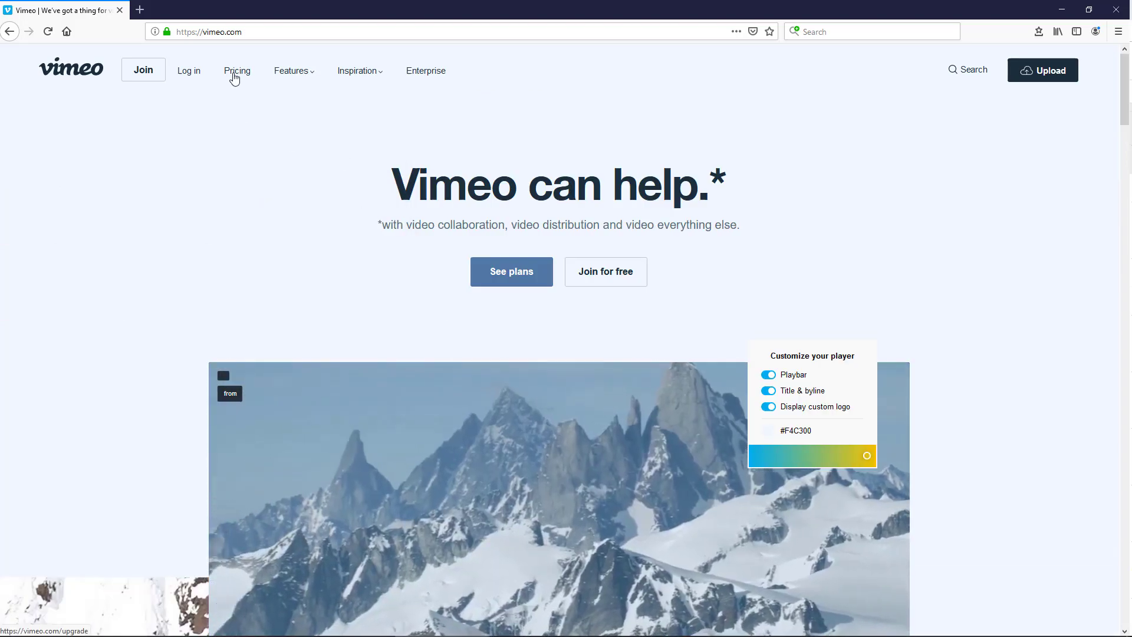
pyautogui.click(235, 75)
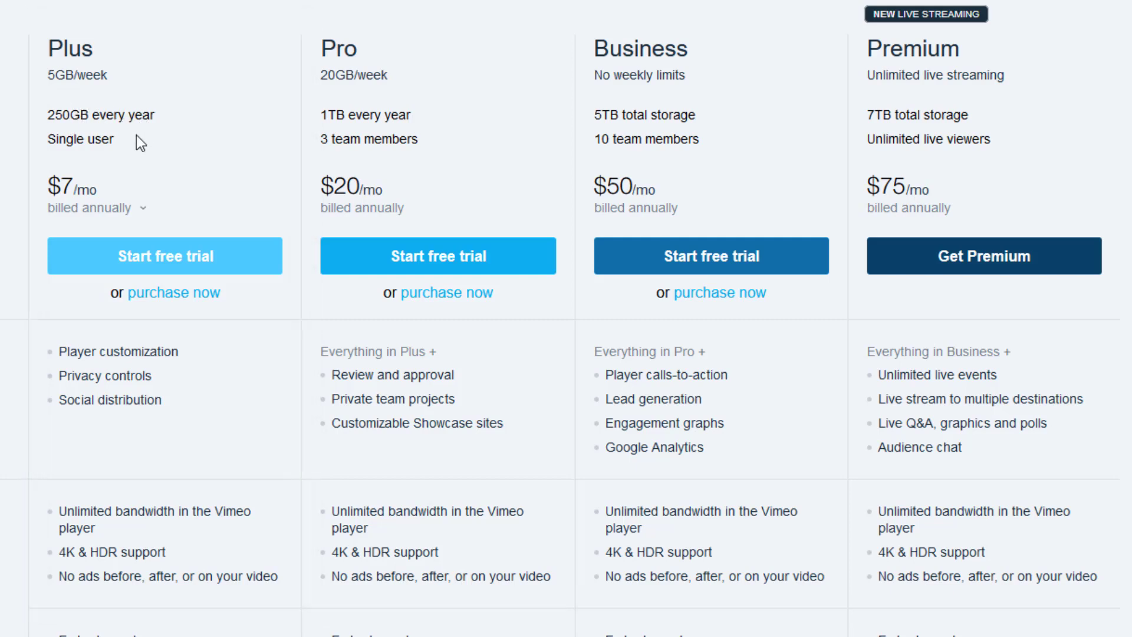
pyautogui.scroll(-3, 223, 274)
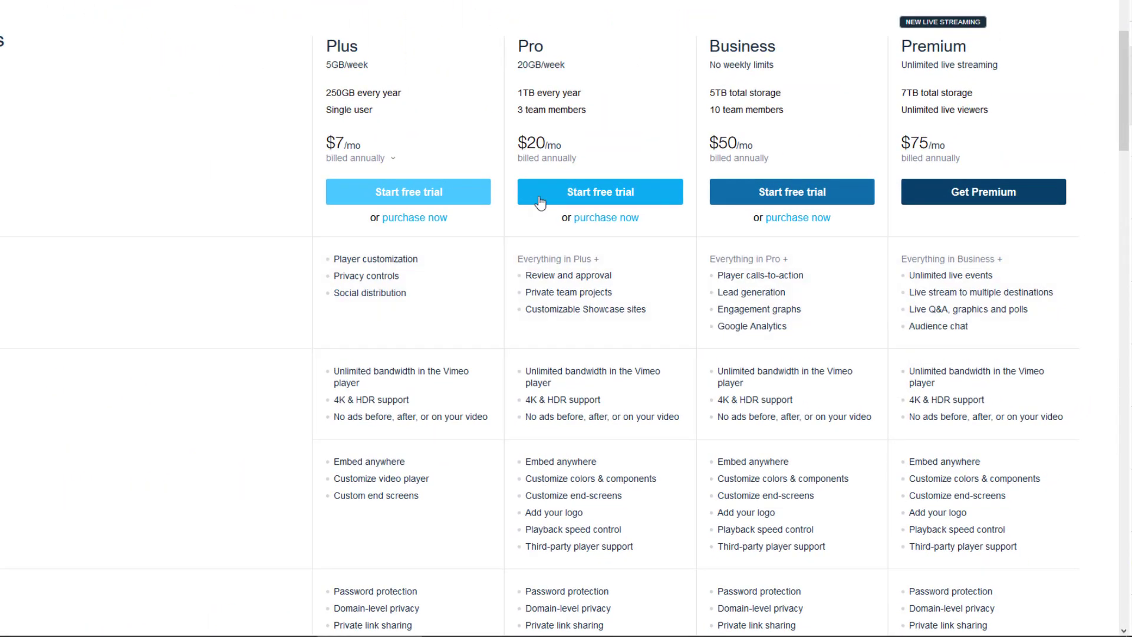
pyautogui.scroll(3, 436, 289)
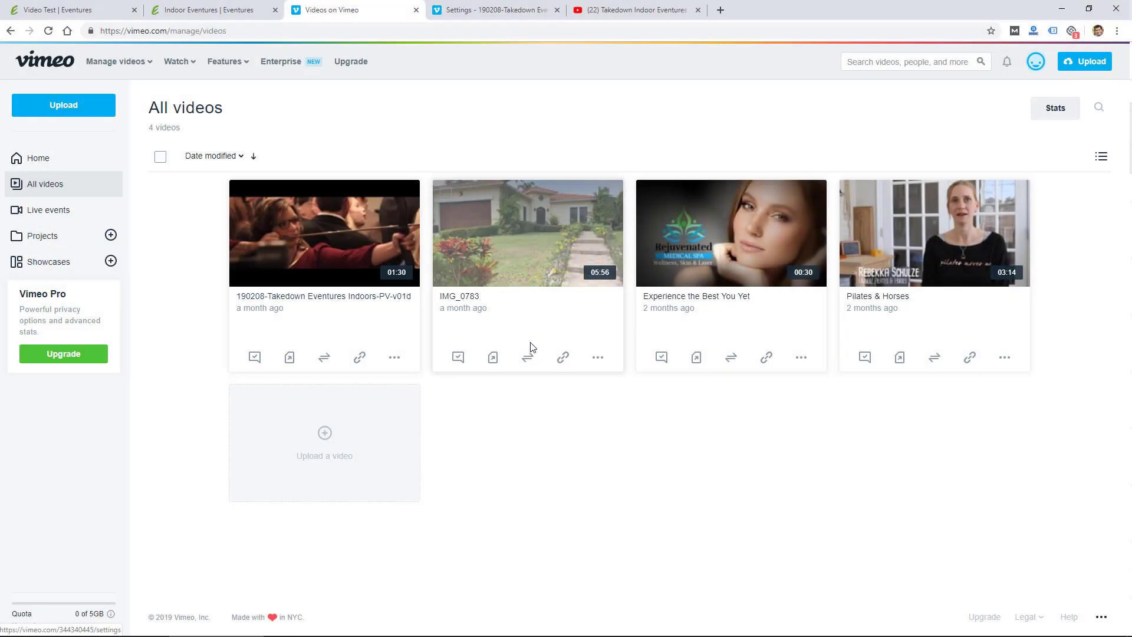
# Open the Takedown Eventures indoor video's embed settings and review its Controls section
pyautogui.click(329, 299)
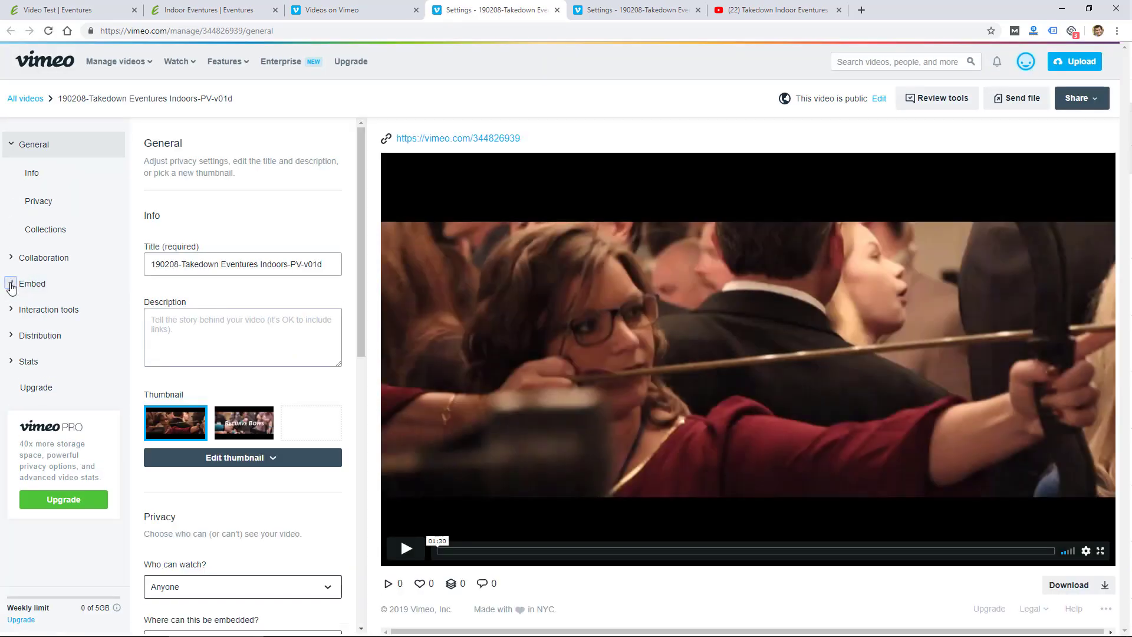
pyautogui.click(10, 286)
pyautogui.click(32, 314)
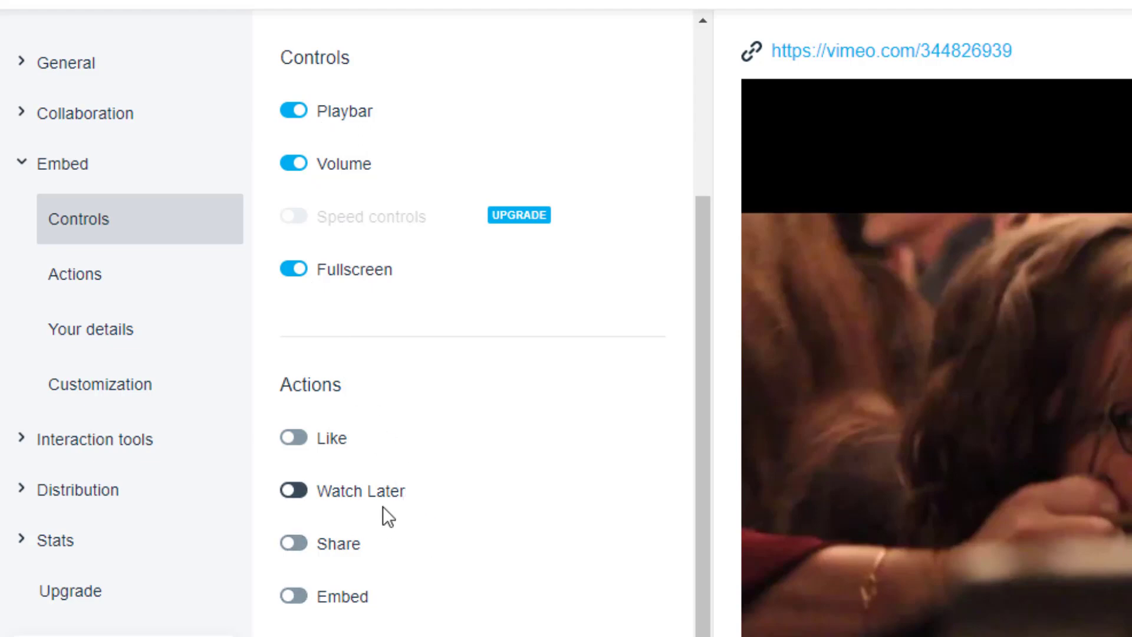
pyautogui.scroll(-5, 395, 550)
pyautogui.scroll(8, 395, 551)
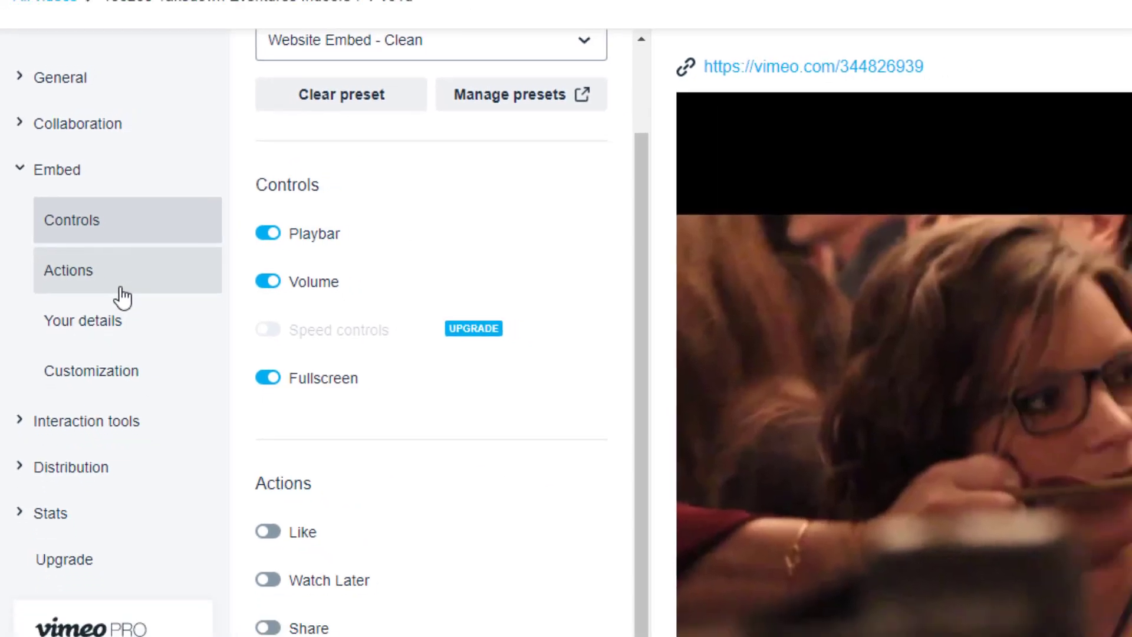
# Review the clean preset's embed Actions and Customization settings
pyautogui.click(133, 295)
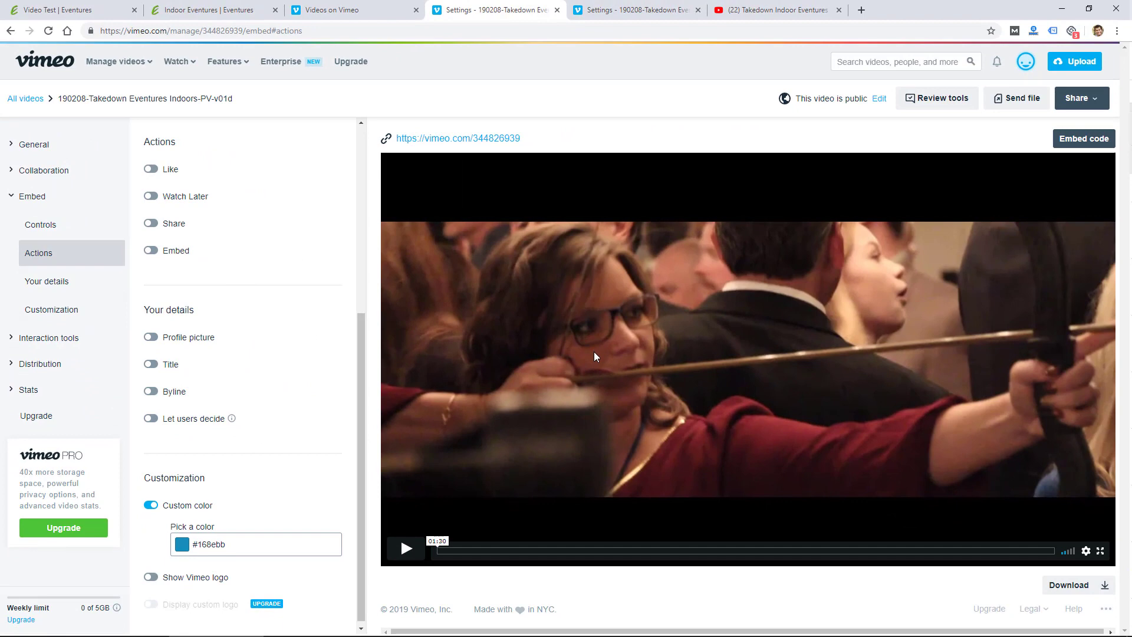
pyautogui.scroll(-1, 308, 461)
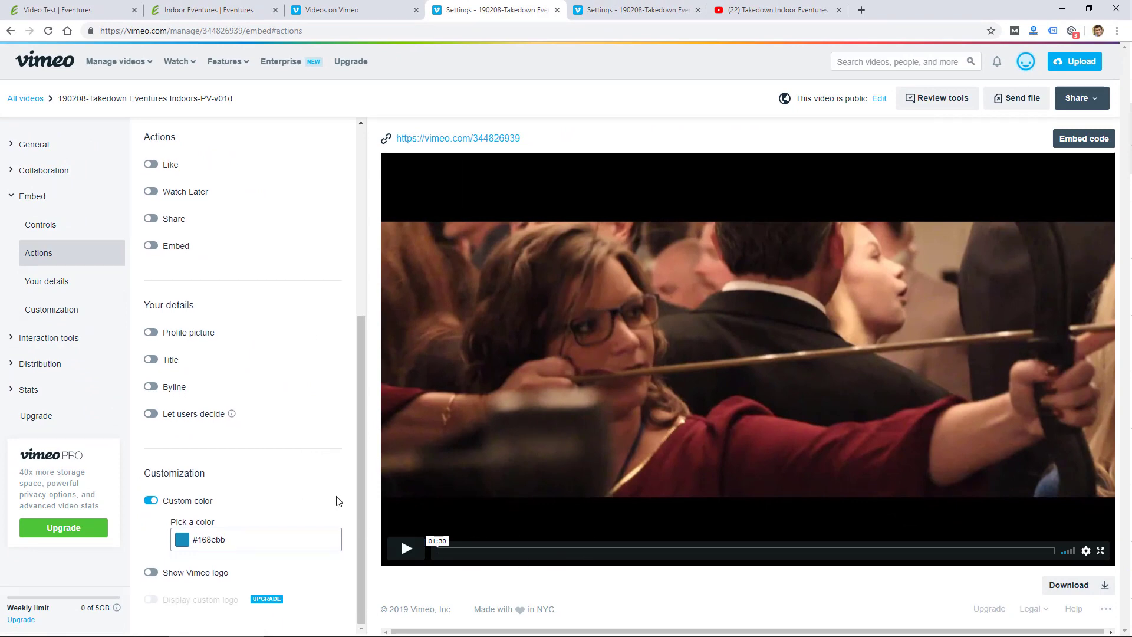
pyautogui.scroll(5, 284, 489)
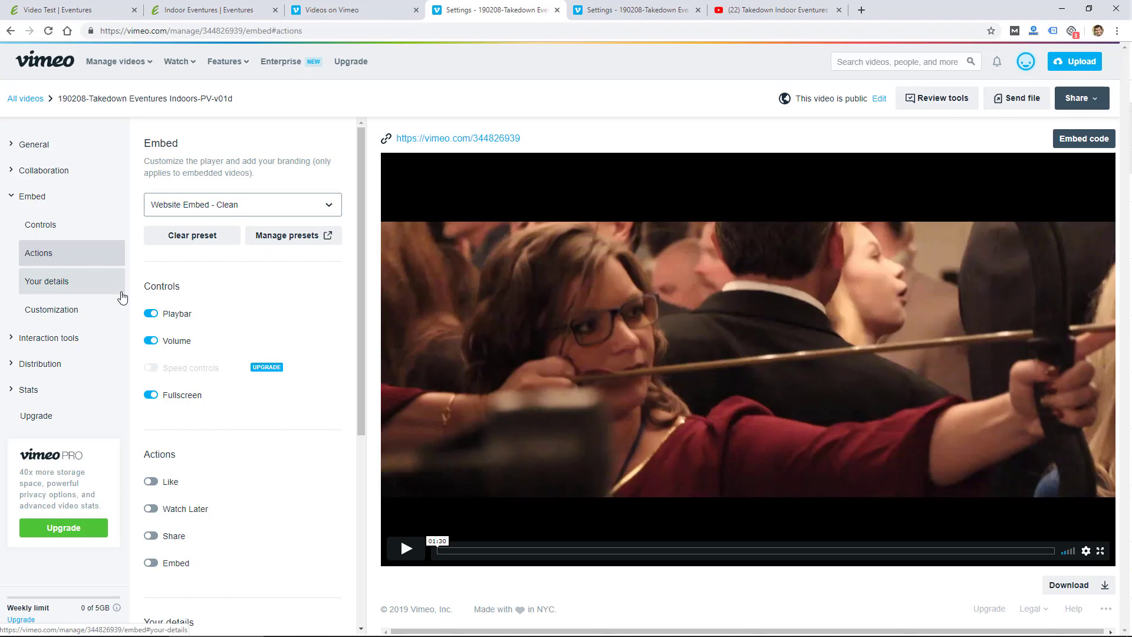
pyautogui.scroll(-3, 183, 437)
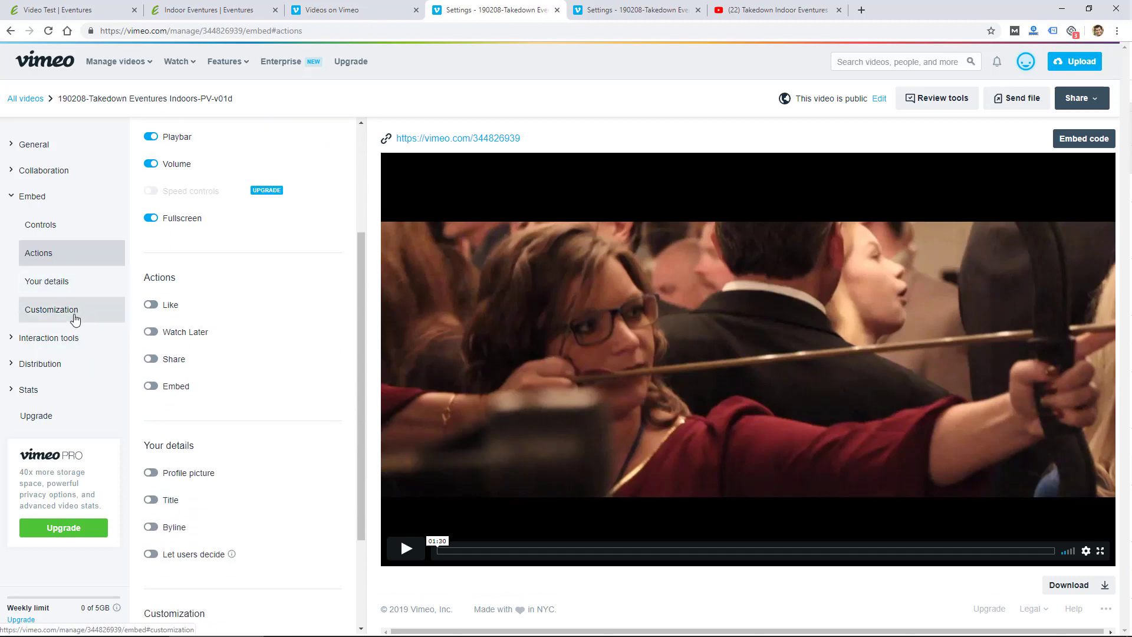
pyautogui.click(73, 313)
pyautogui.scroll(5, 190, 365)
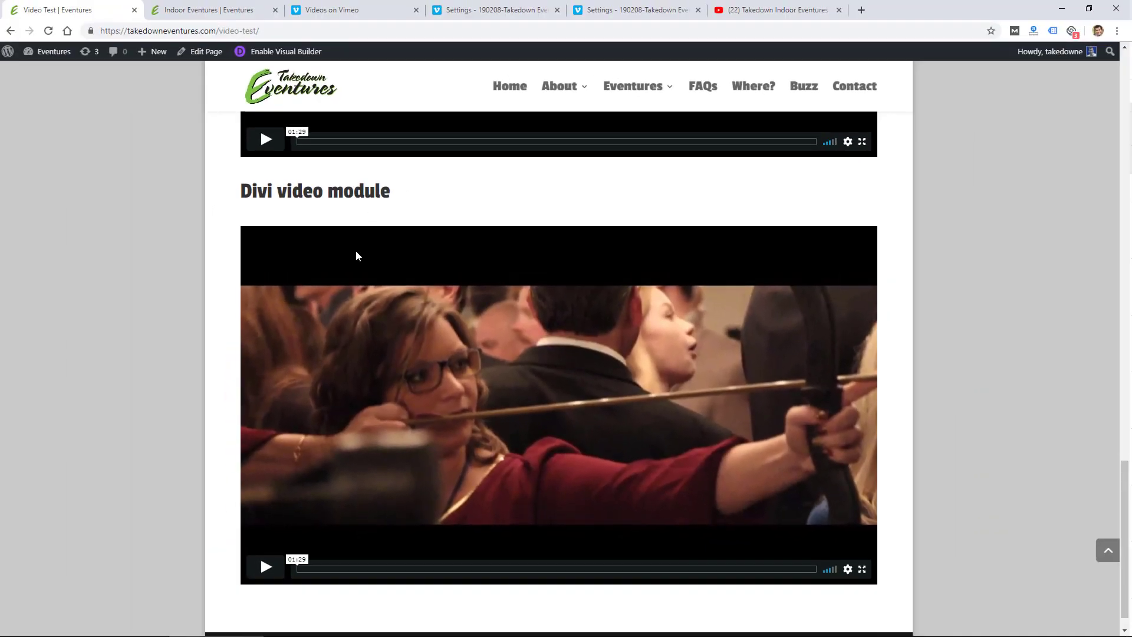
pyautogui.scroll(1, 355, 299)
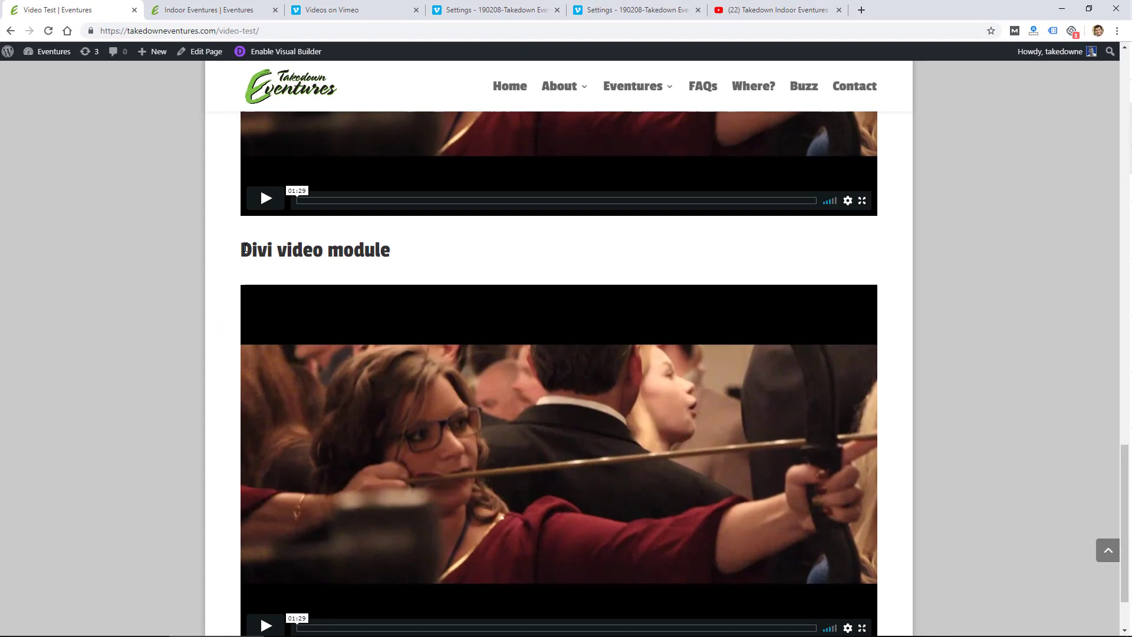
pyautogui.scroll(2, 245, 248)
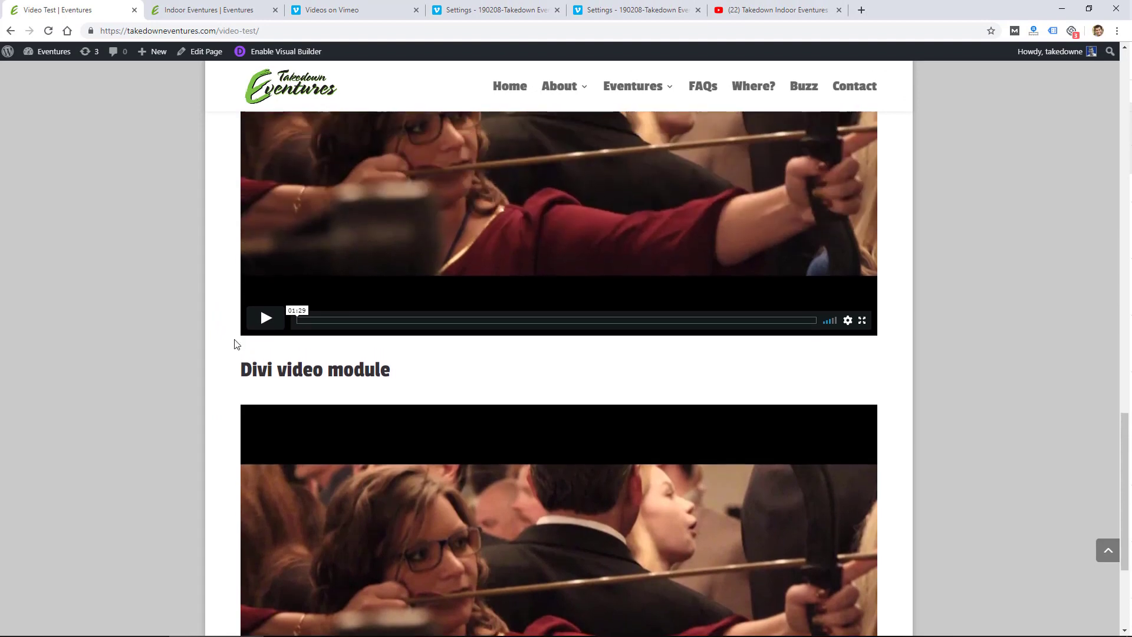
pyautogui.scroll(4, 235, 343)
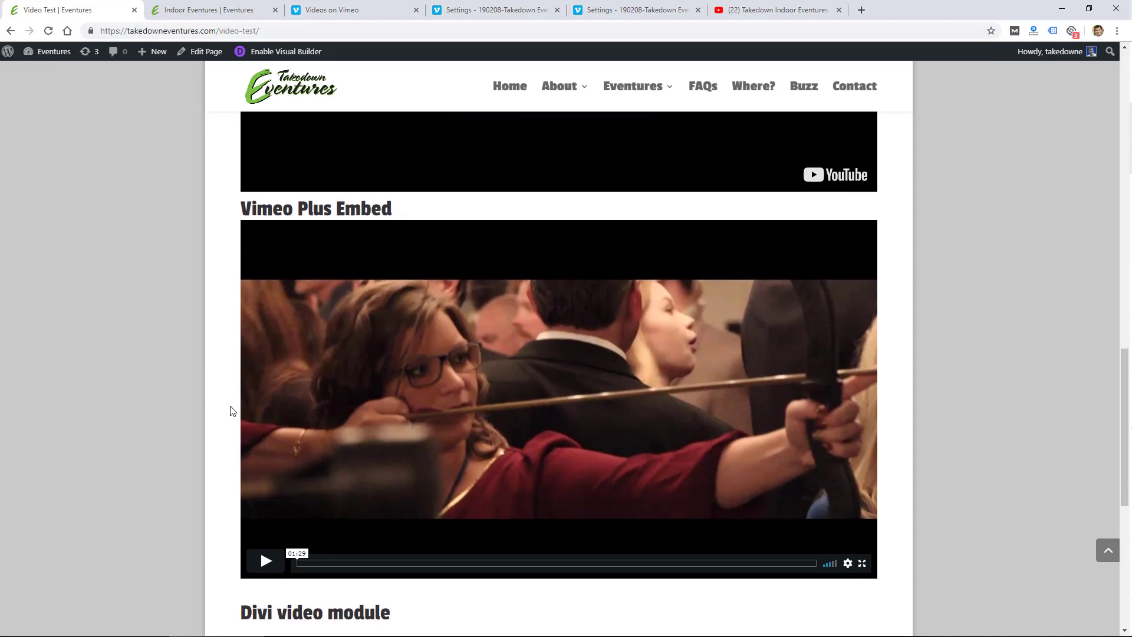
pyautogui.scroll(8, 231, 411)
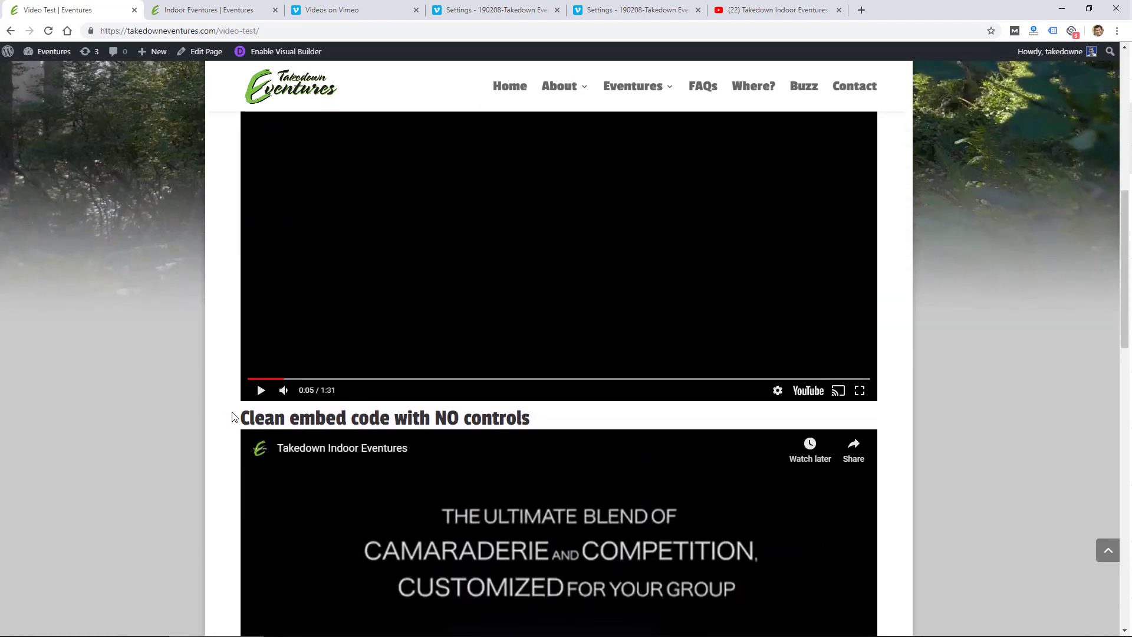
pyautogui.scroll(6, 232, 417)
pyautogui.scroll(-3, 234, 416)
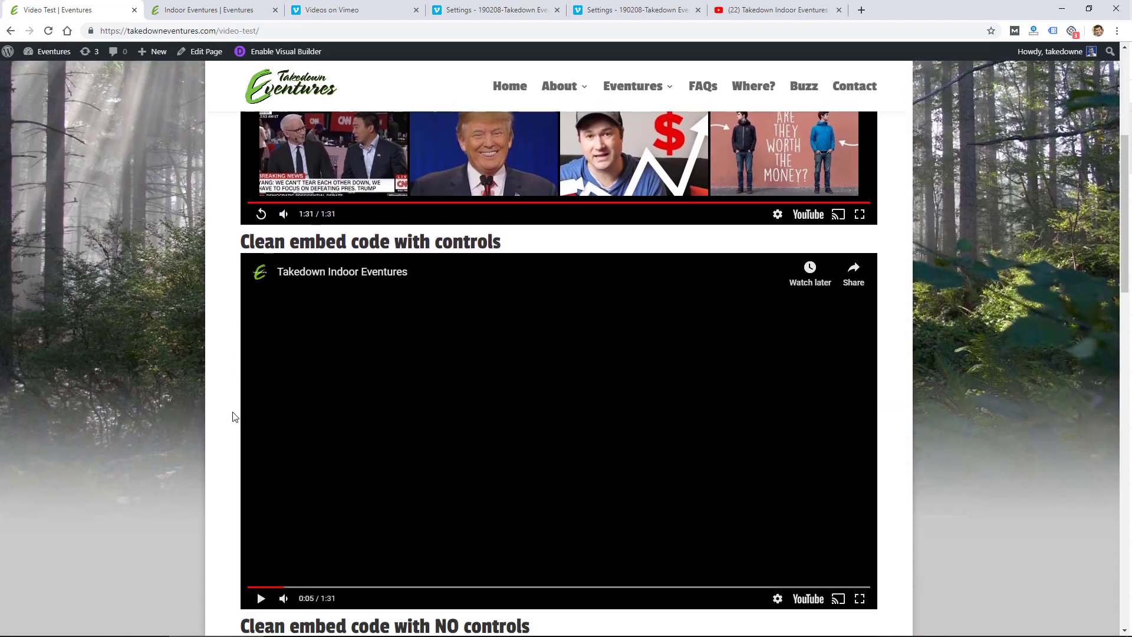
pyautogui.scroll(-3, 234, 417)
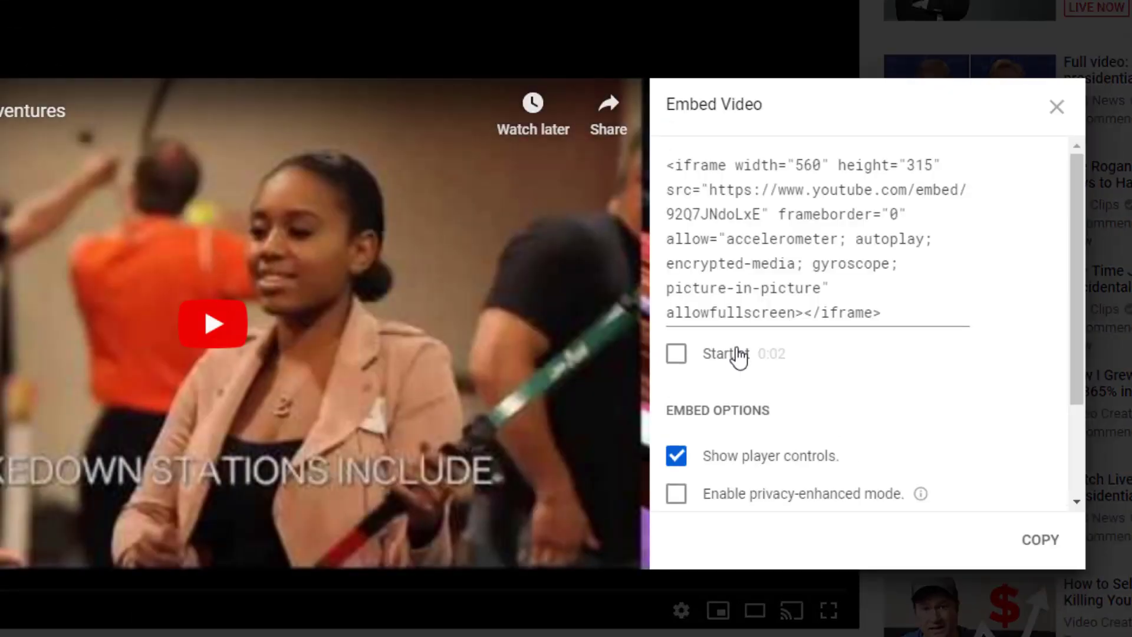
# Select the YouTube iframe embed code, then start Vimeo Plus's free 30-day trial
pyautogui.moveTo(885, 312); pyautogui.dragTo(653, 188)
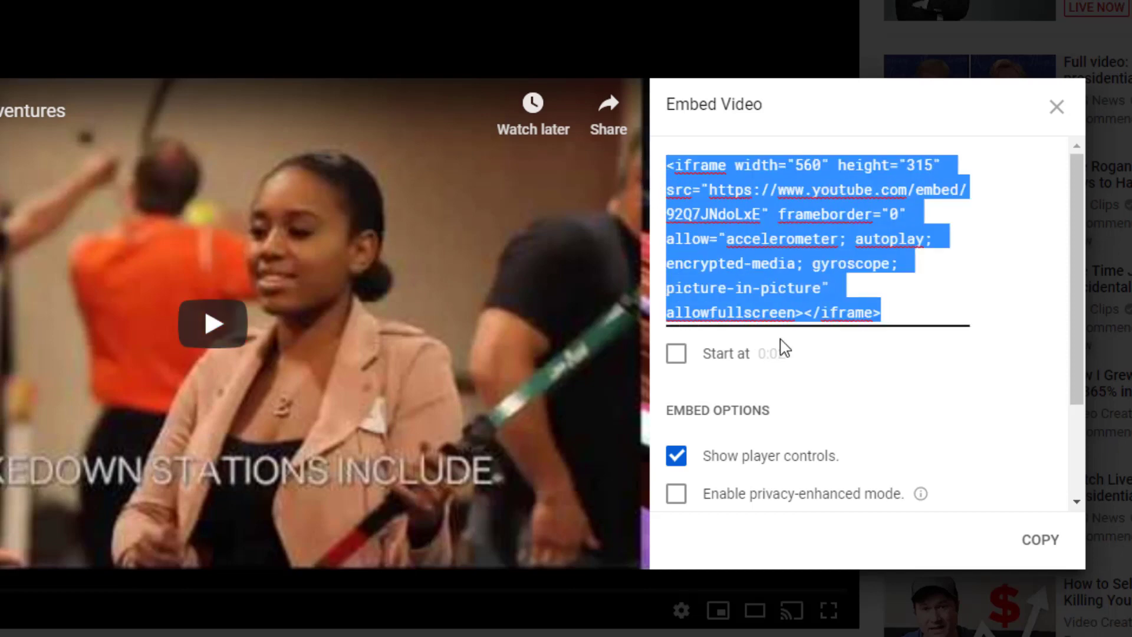
pyautogui.scroll(-2, 790, 412)
pyautogui.scroll(2, 745, 429)
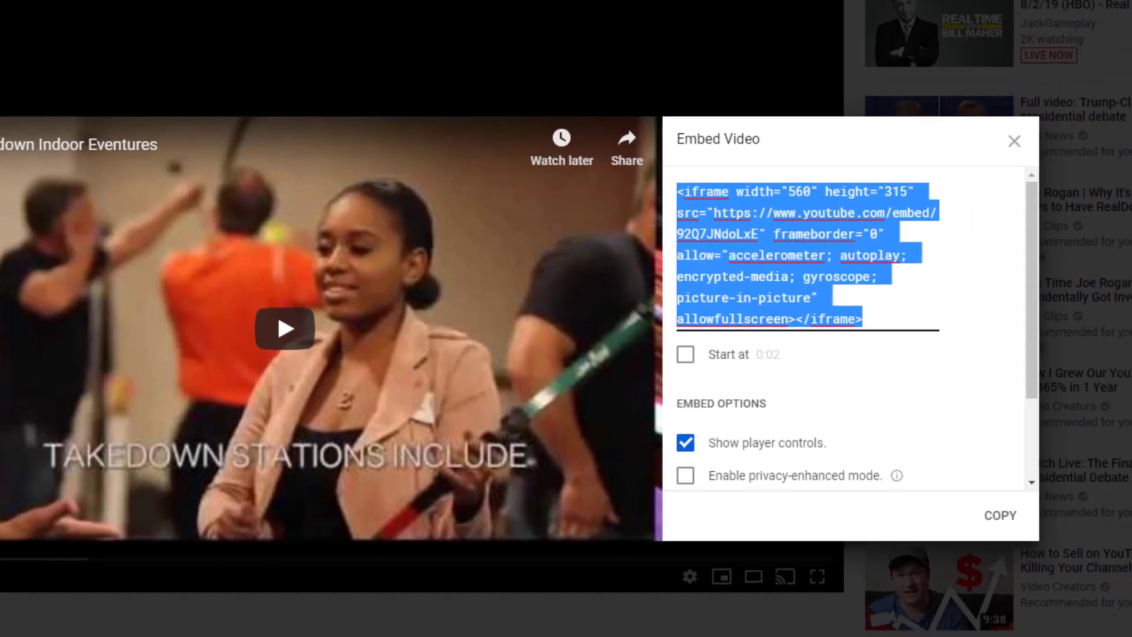
pyautogui.click(59, 9)
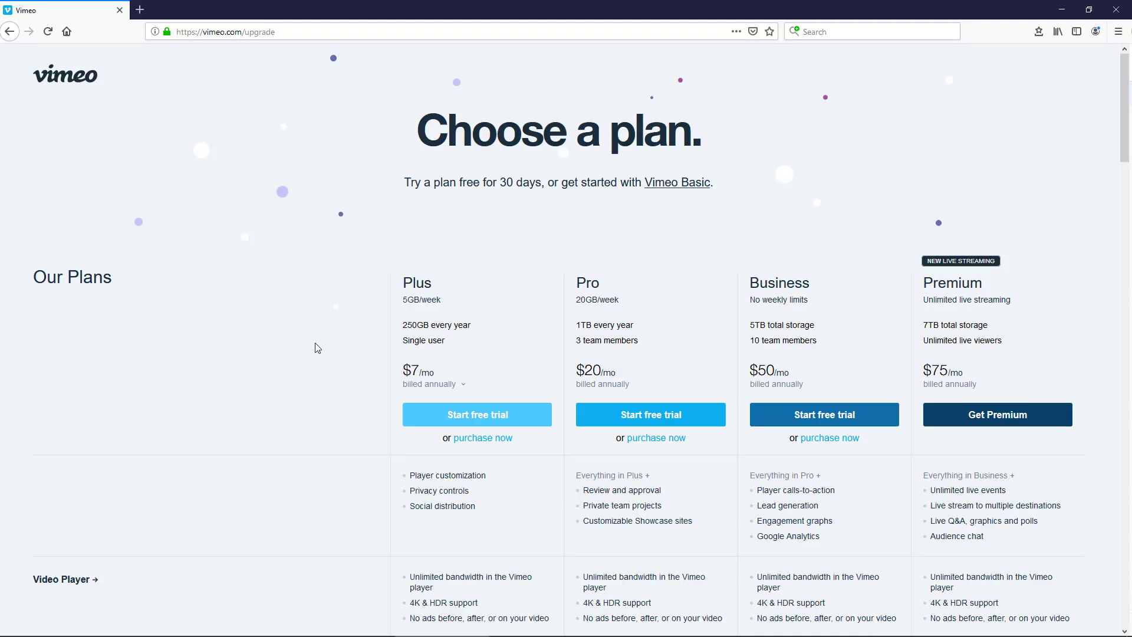
pyautogui.click(520, 423)
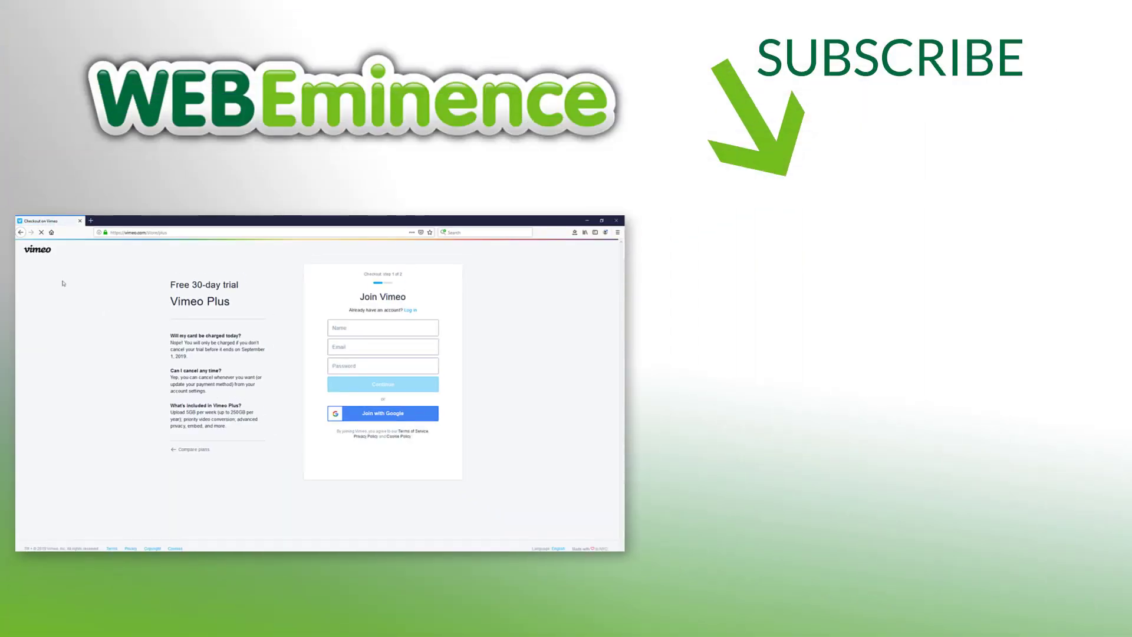
# Leave the trial checkout for Vimeo's home page via the vimeo logo
pyautogui.click(38, 249)
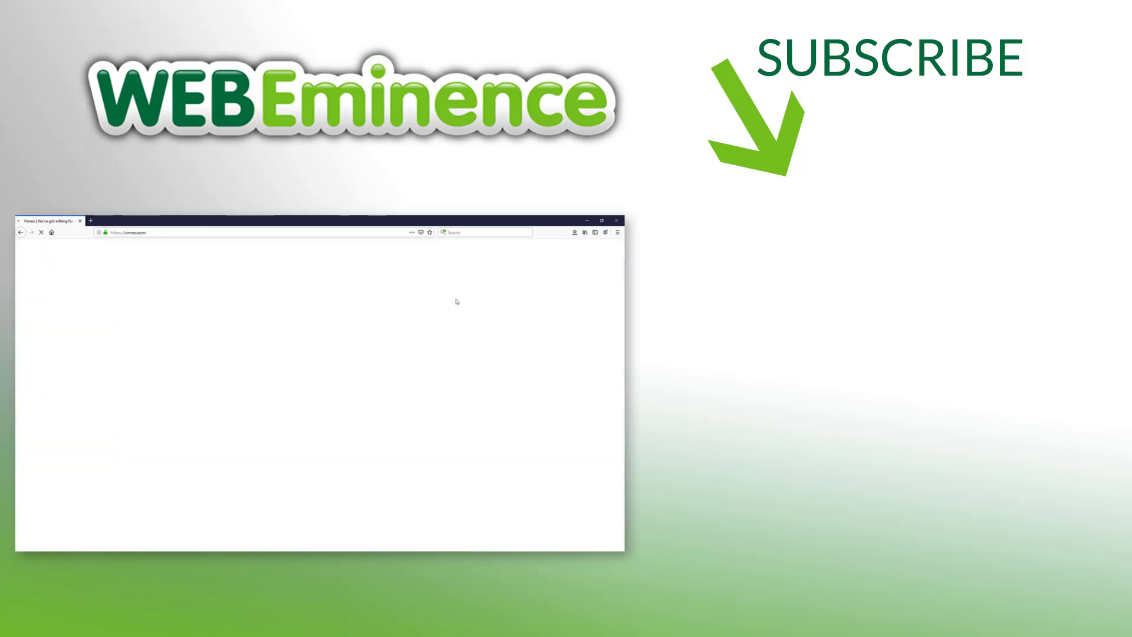